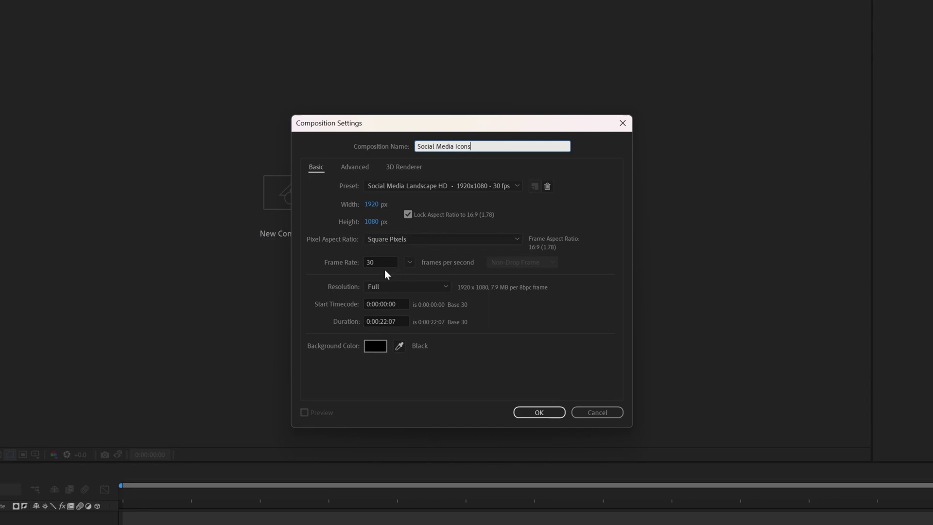
Set the Social Media Icons composition's duration to 0:00:10:00 and create the composition
left_click(385, 321)
type("10:00")
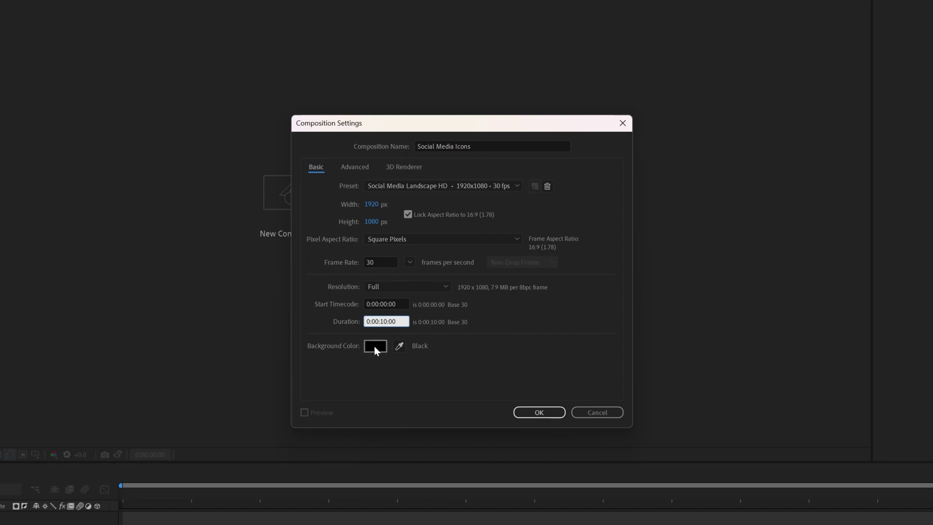
left_click(528, 414)
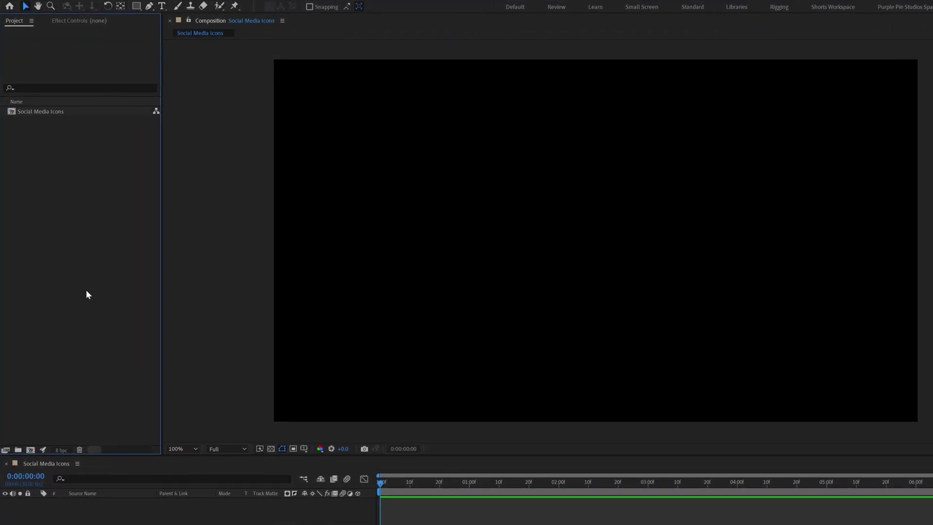
Import the Icons Illustrator file from the Illustrations folder as Composition - Retain Layer Sizes
double_click(86, 289)
left_click(115, 79)
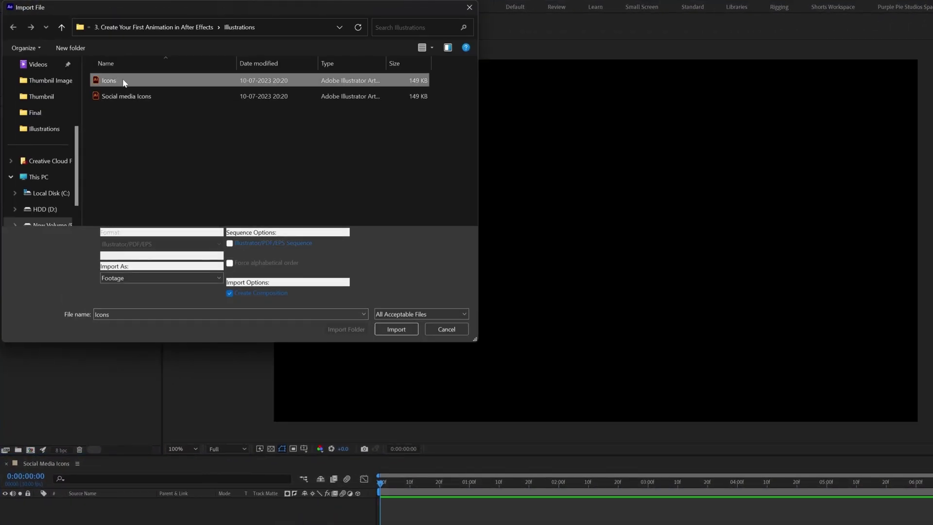
left_click(124, 277)
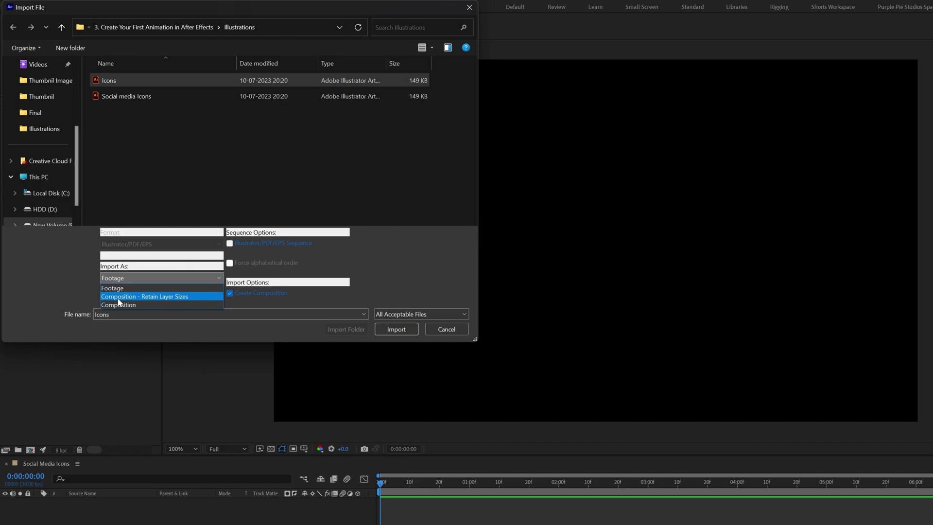
left_click(118, 299)
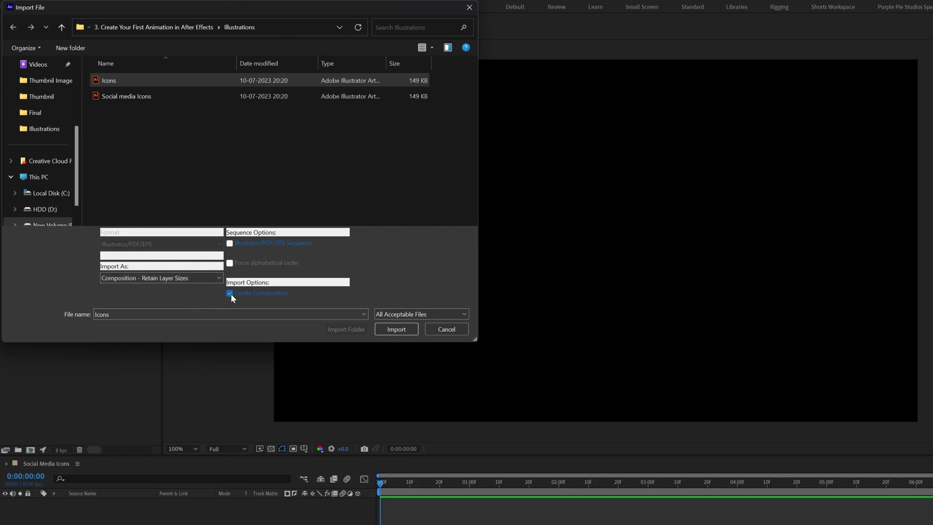
left_click(396, 329)
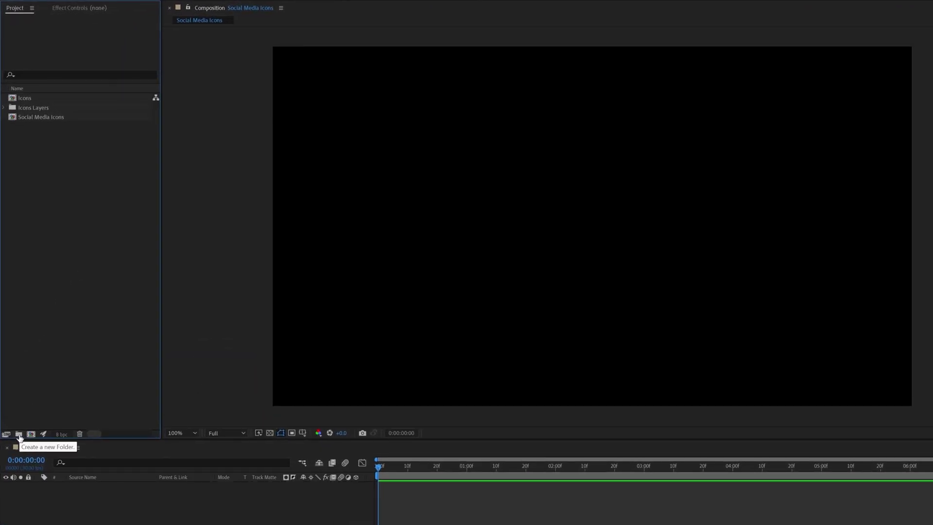
Create two top-level project folders named _COMP and Ai
left_click(19, 434)
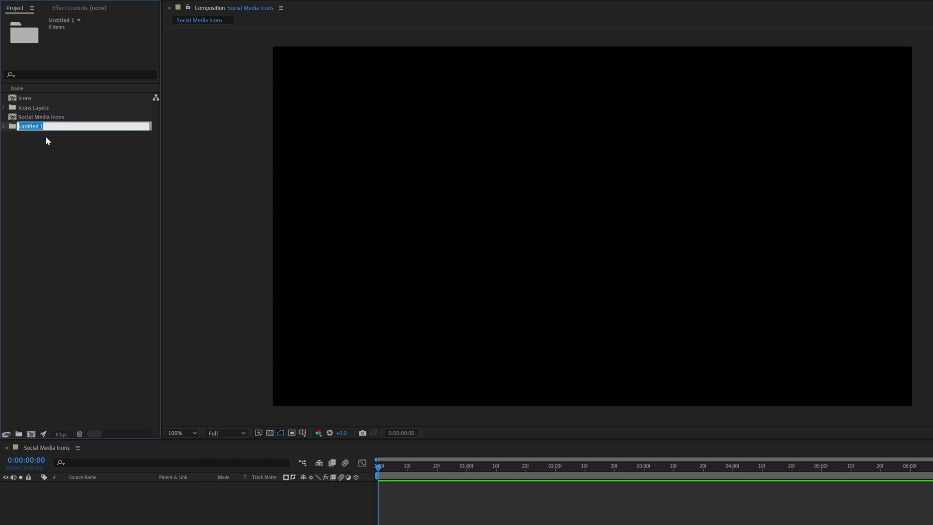
type("COMP")
key("Return")
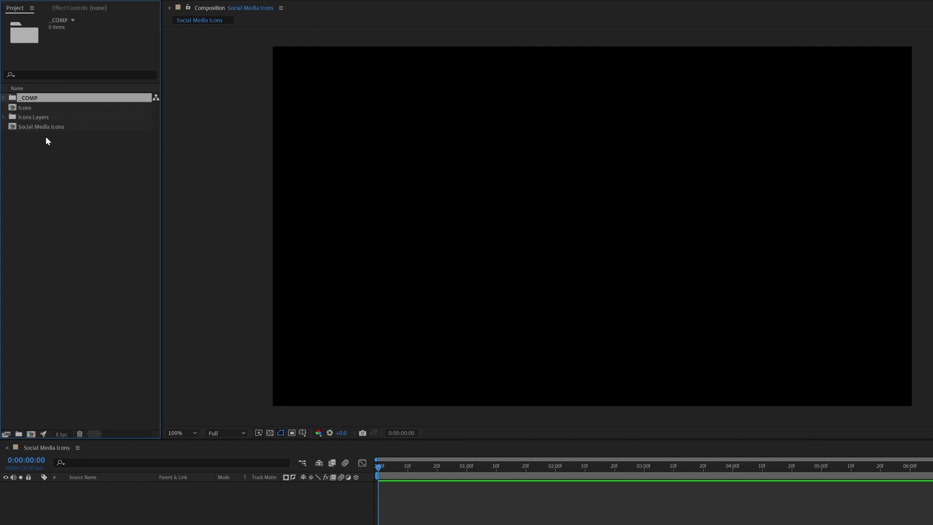
left_click(57, 229)
left_click(19, 434)
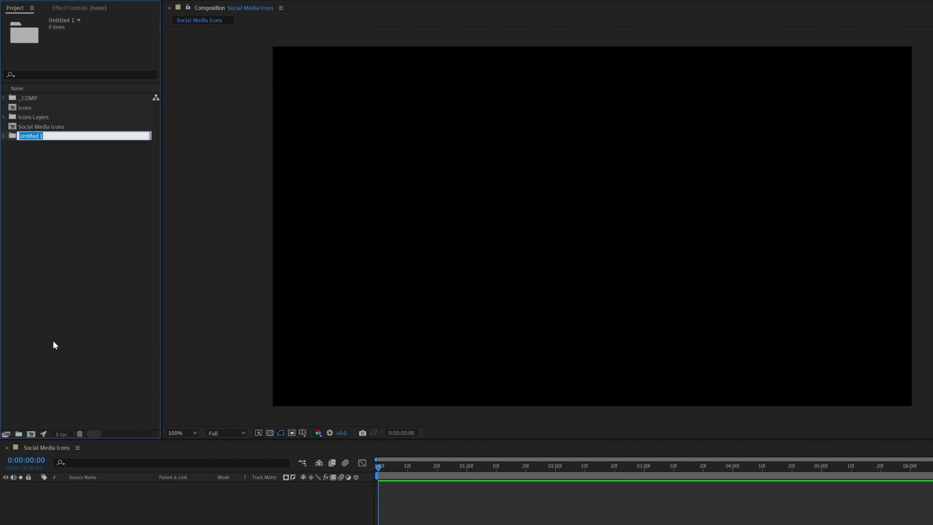
type("Ai")
key("Return")
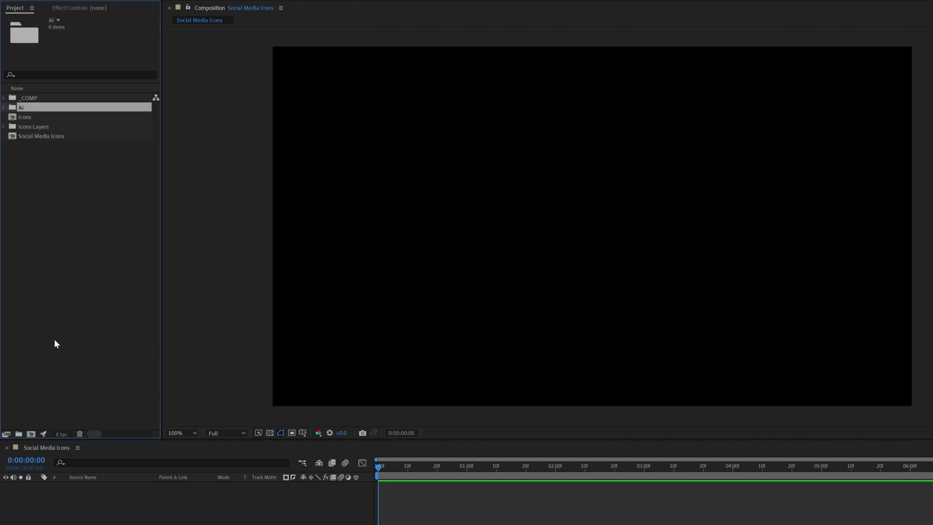
Move the Icons Layers folder into the Ai folder and collapse Ai
left_click(34, 127)
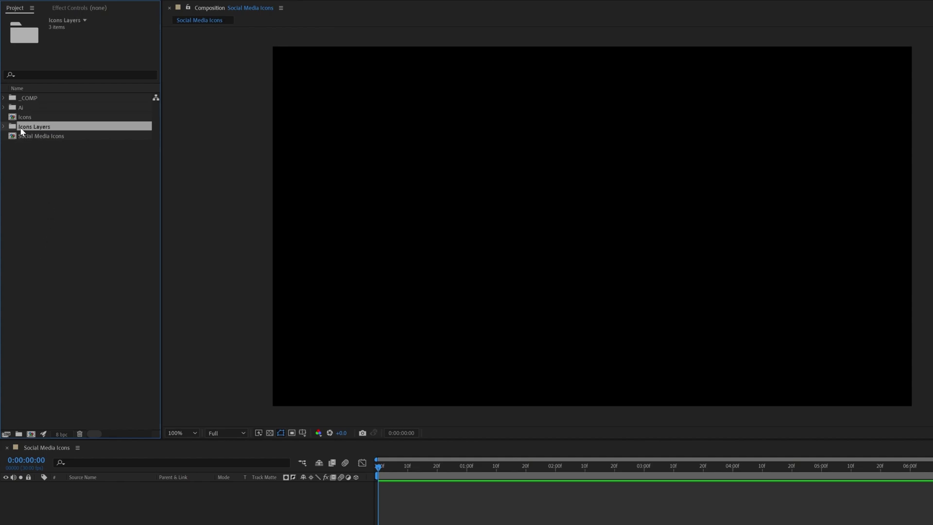
left_click(5, 127)
left_click(4, 127)
left_click_drag(33, 130, 24, 107)
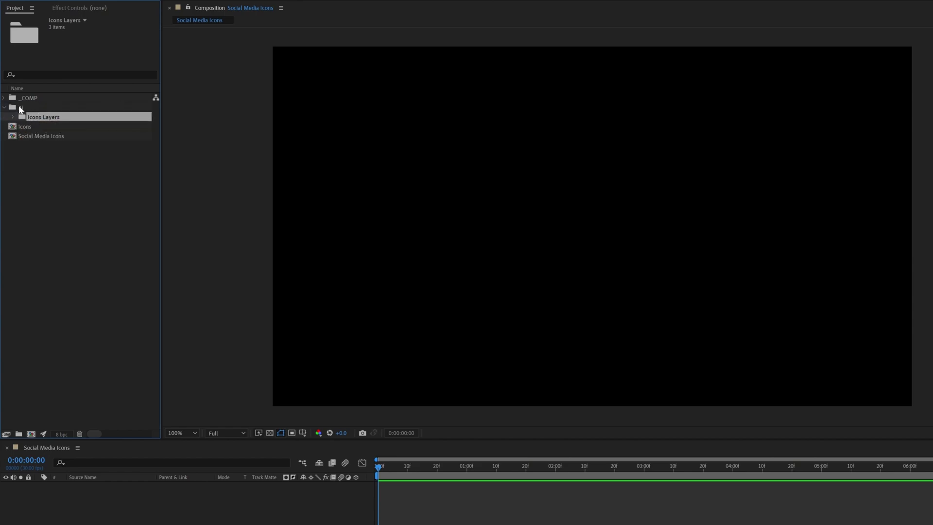
left_click(4, 108)
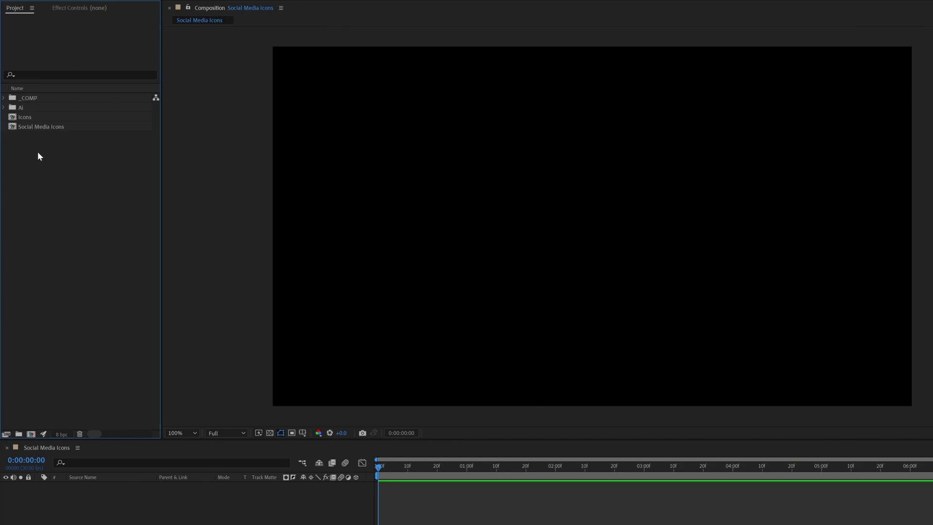
Create two subfolders named _Render and Frames inside the _COMP folder
left_click(3, 98)
left_click(32, 98)
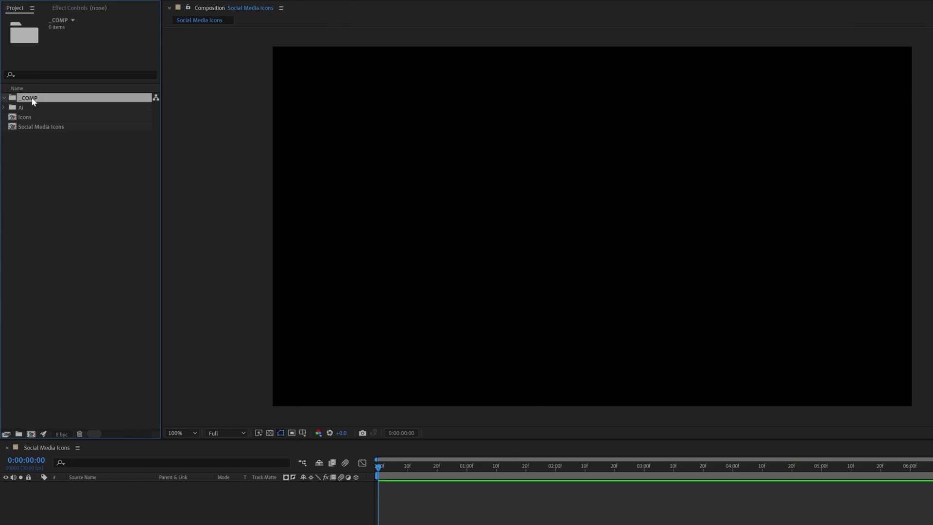
left_click(19, 433)
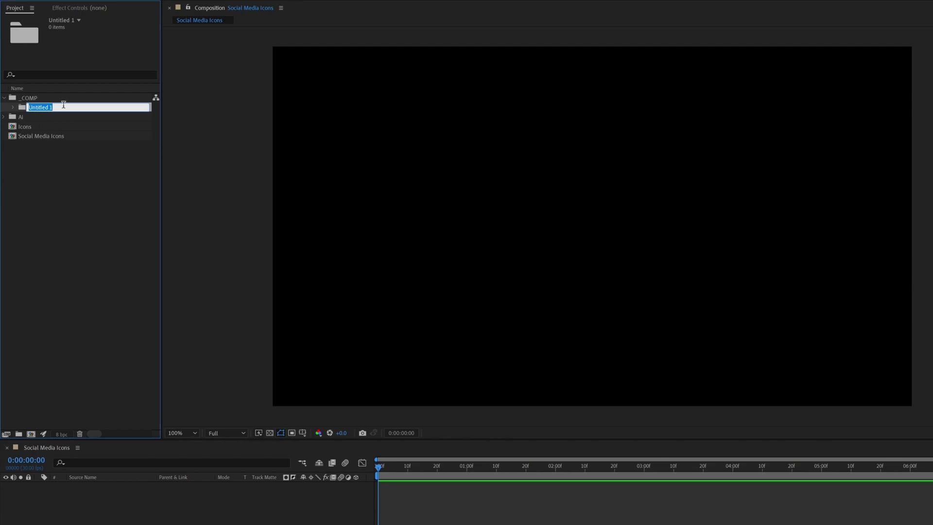
type("_Render")
key("Return")
left_click(31, 98)
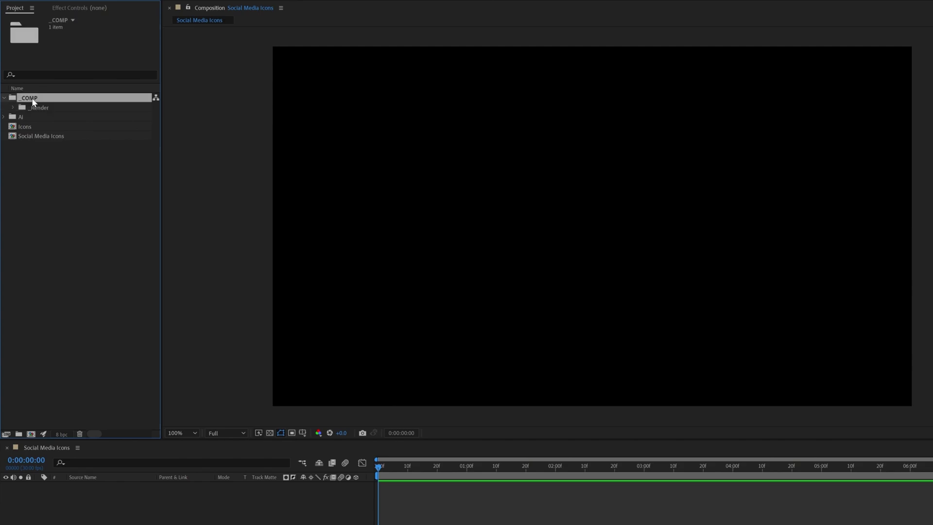
left_click(19, 434)
type("Frames")
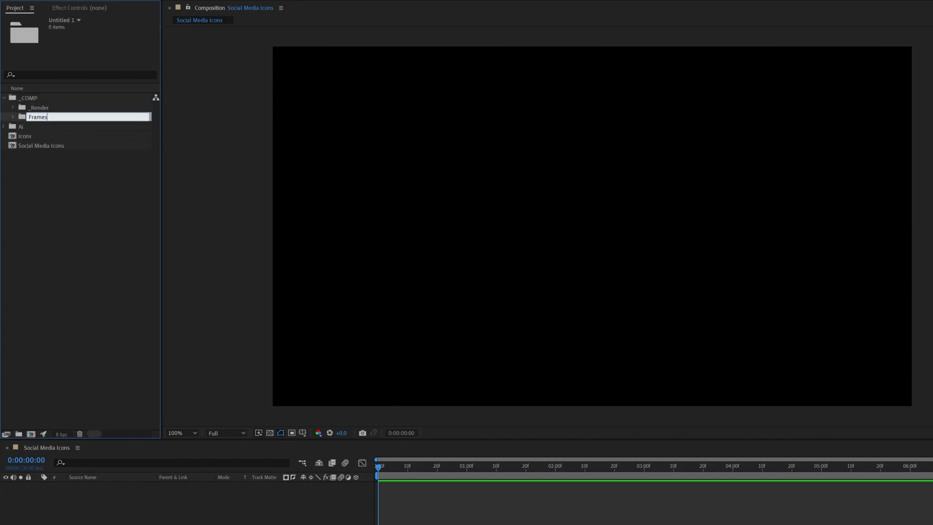
key("Return")
left_click(51, 321)
Move the Social Media Icons composition into the _Render folder and the Icons composition into the Frames folder
left_click(36, 146)
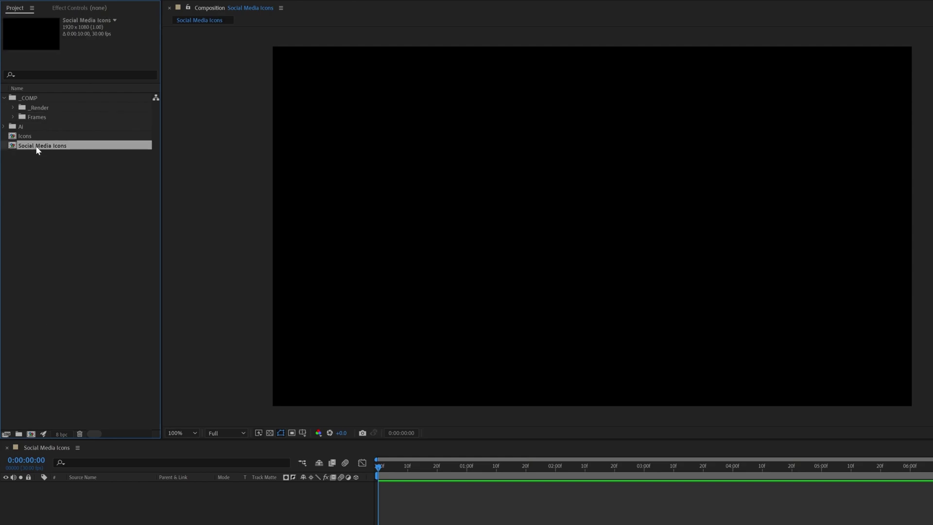
left_click_drag(33, 146, 52, 110)
left_click(27, 138)
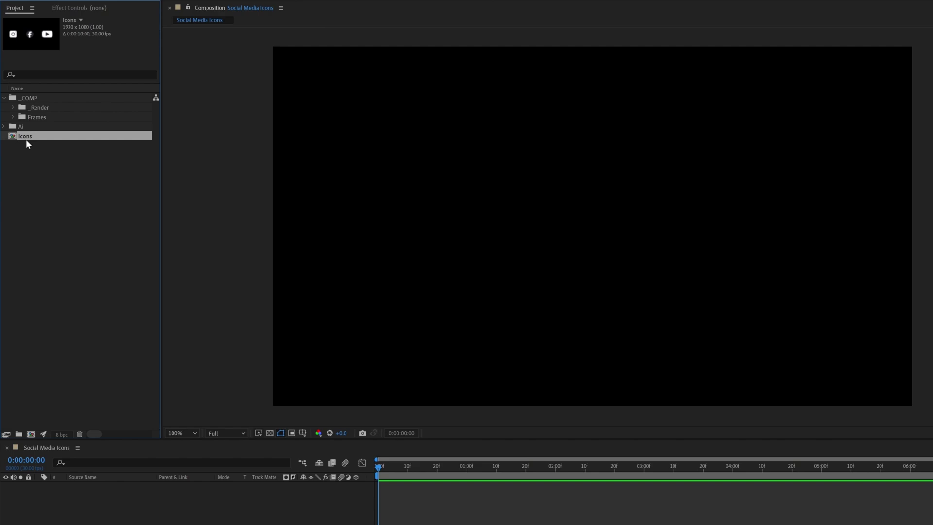
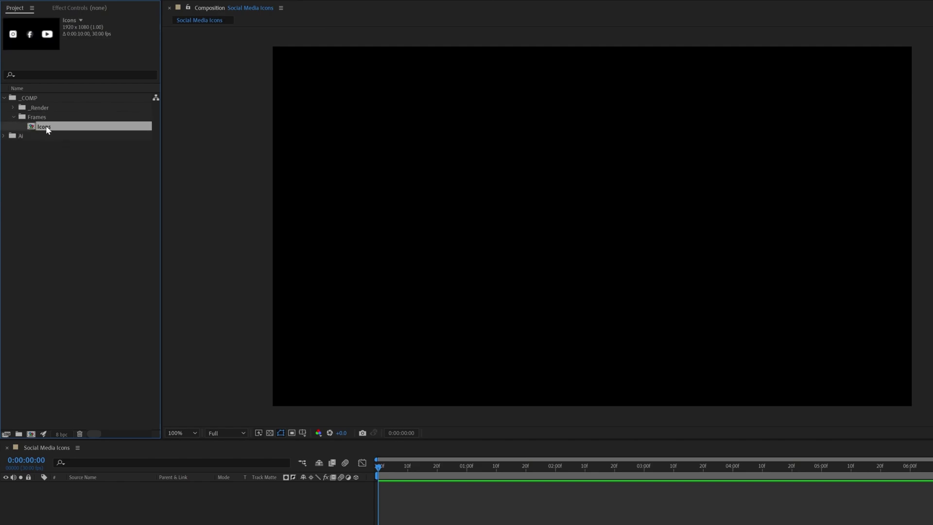
Add the Icons composition as a layer in the Social Media Icons timeline and expand the _Render folder
left_click_drag(50, 127, 122, 479)
left_click(14, 14)
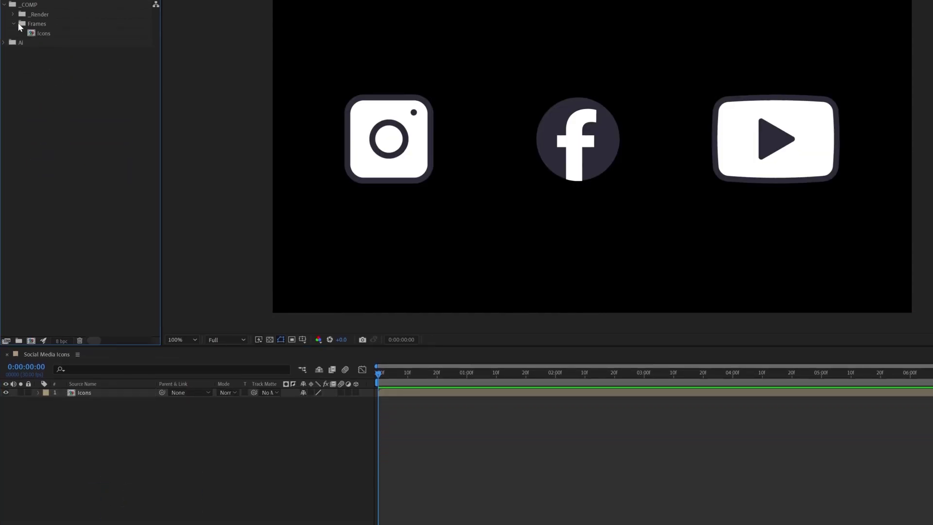
left_click(47, 24)
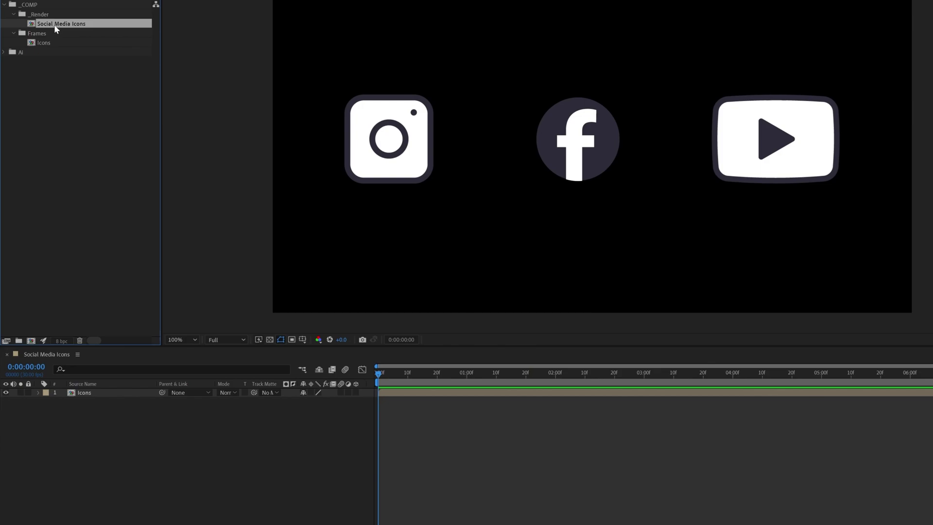
left_click(50, 97)
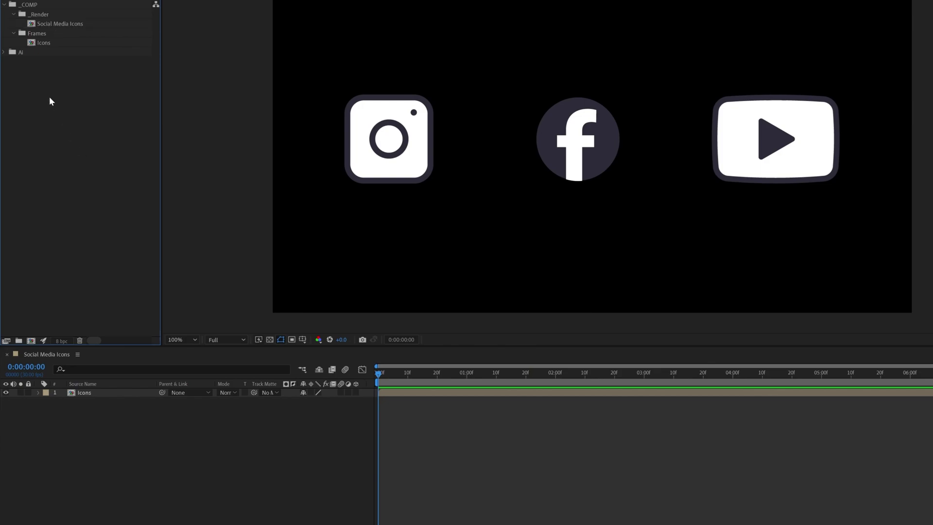
left_click(42, 44)
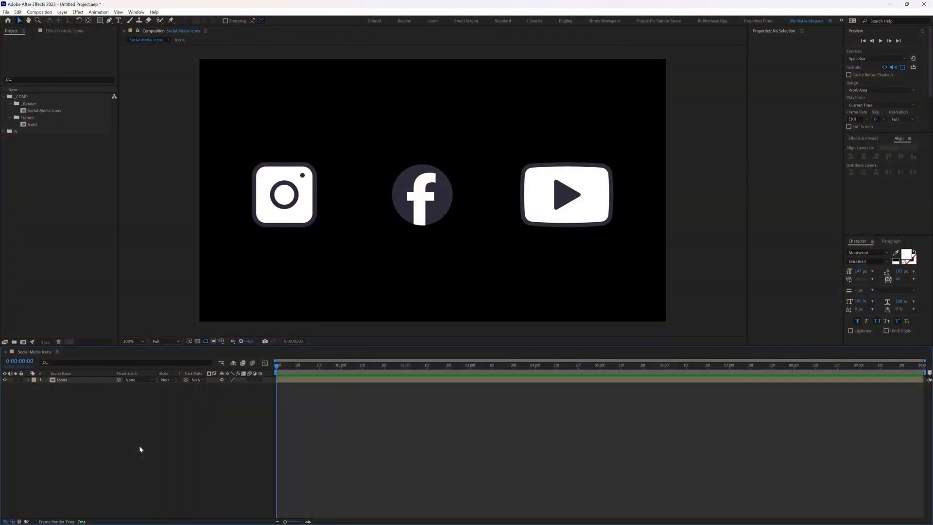
Save the project as Social Media Icons Animations in the AE folder of "3. Create Your First Animation in After Effects"
left_click(6, 11)
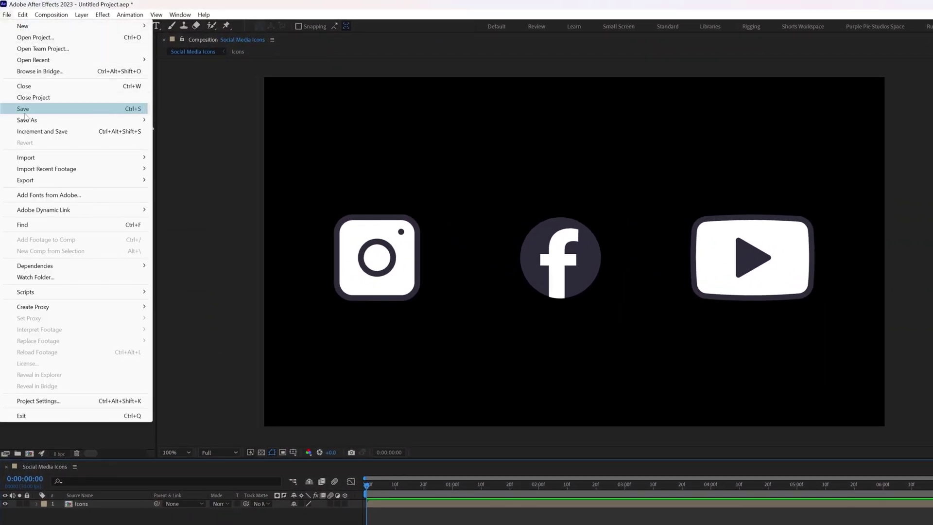
left_click(133, 109)
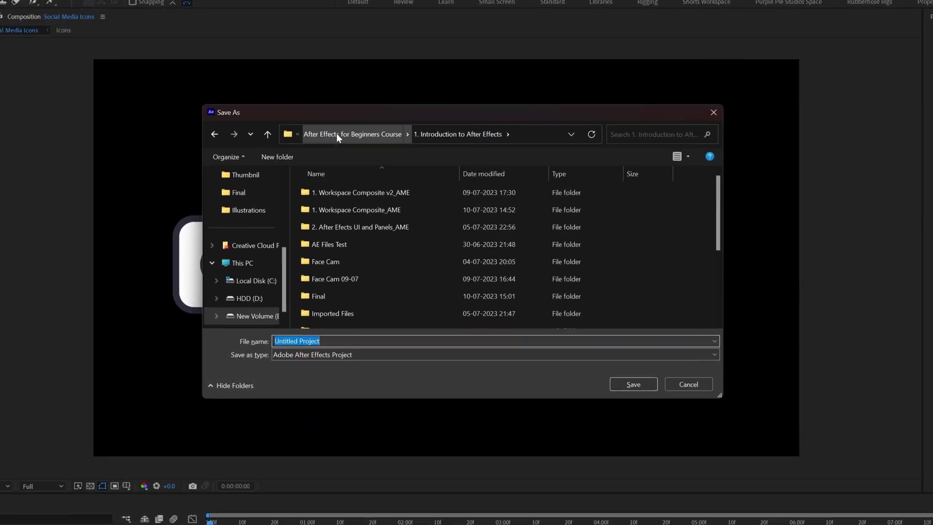
left_click(360, 109)
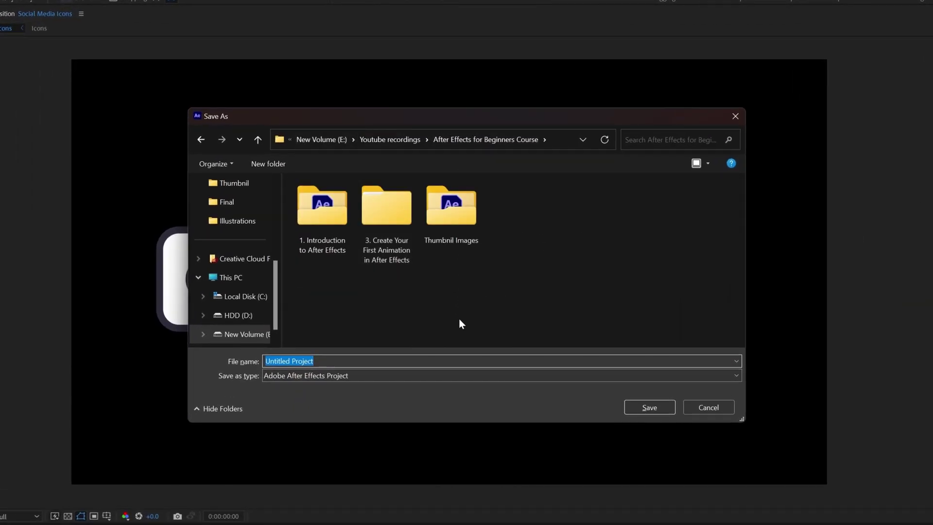
double_click(378, 223)
double_click(332, 203)
left_click(332, 203)
key("Tab")
key("End")
key("shift+Left")
key("shift+Left")
key("shift+Left")
key("shift+Left")
key("shift+Left")
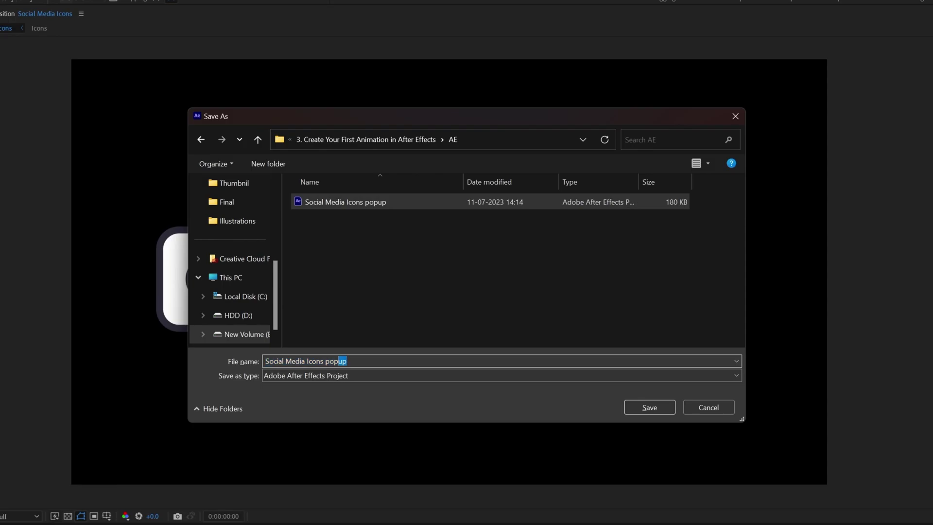
type("Animations")
left_click(637, 413)
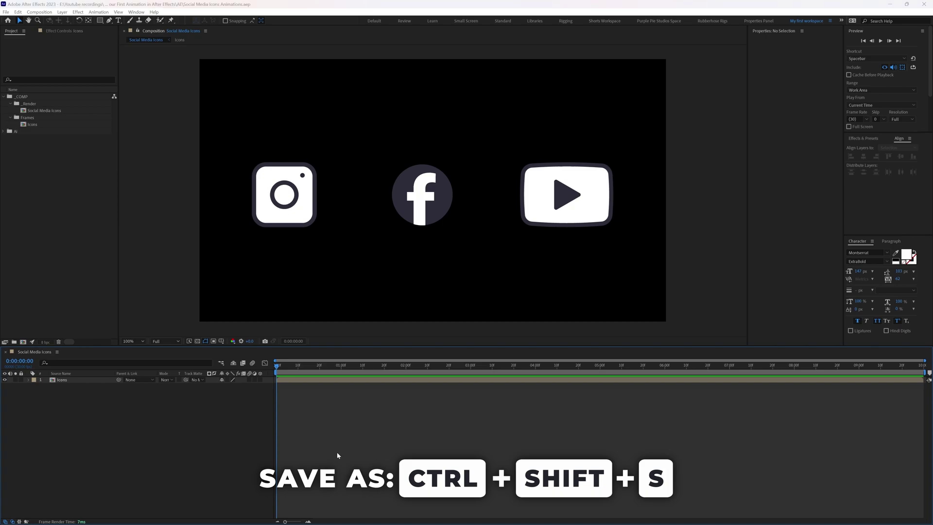
Save a new version of the project as Social Media Icons Animations 01 in the same folder
key("ctrl+shift+s")
key("End")
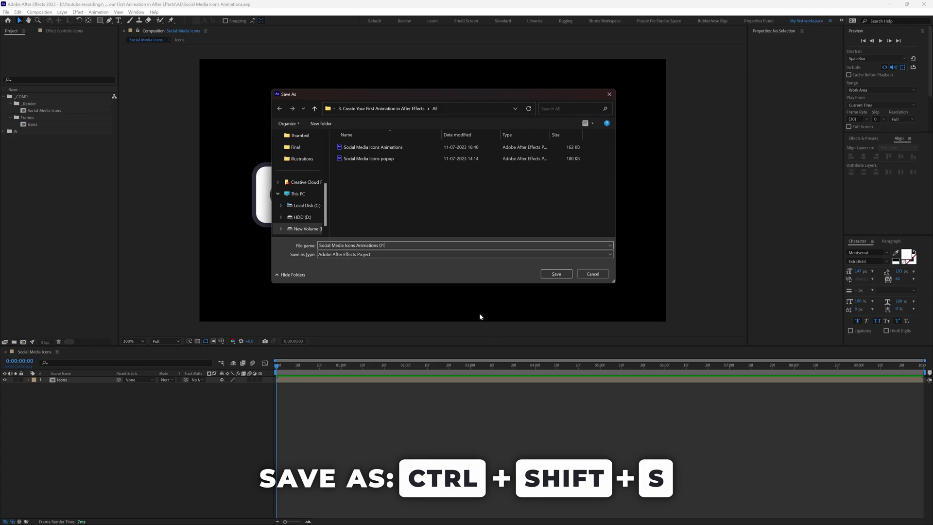
left_click(545, 273)
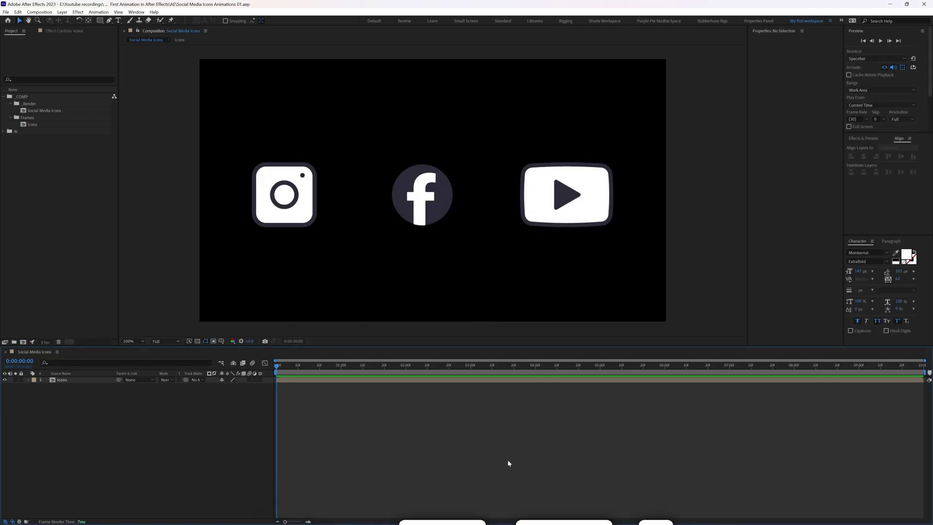
Open the nested Icons composition and add a white solid layer named Background
double_click(61, 380)
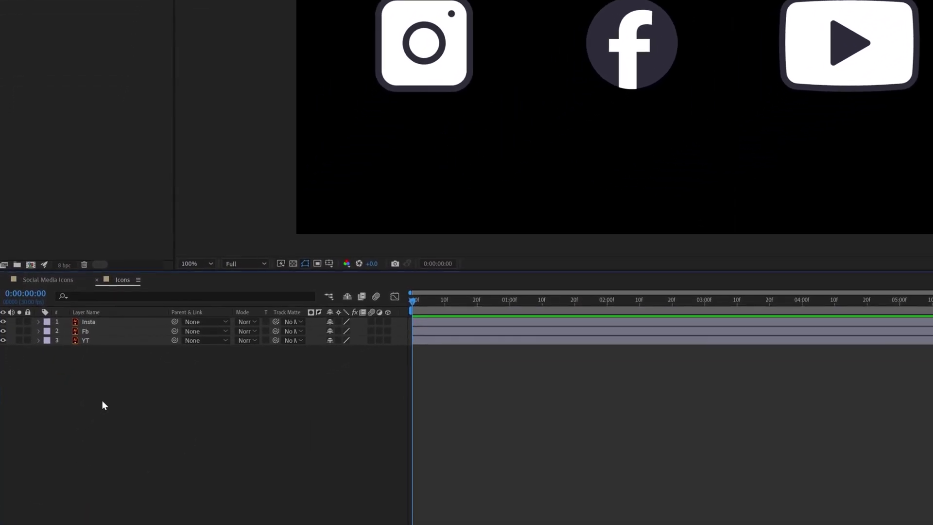
right_click(70, 430)
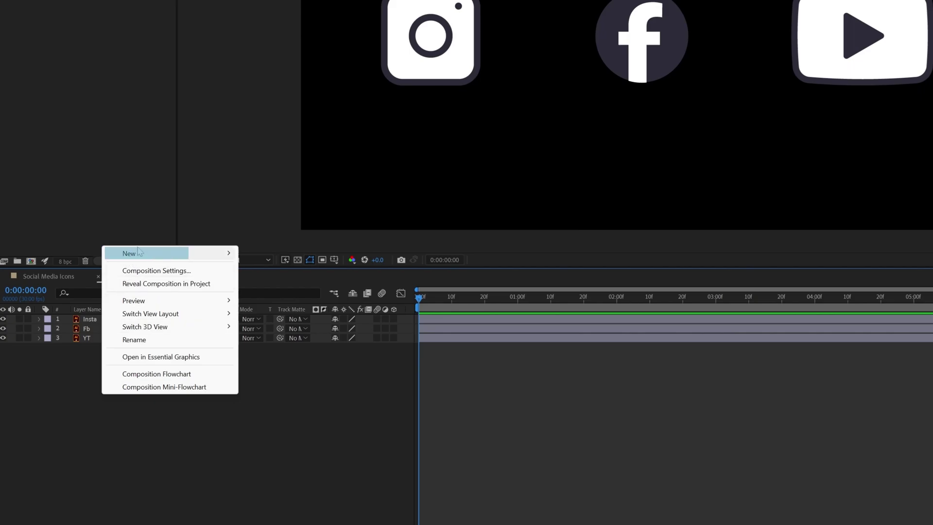
mouse_move(221, 253)
left_click(273, 286)
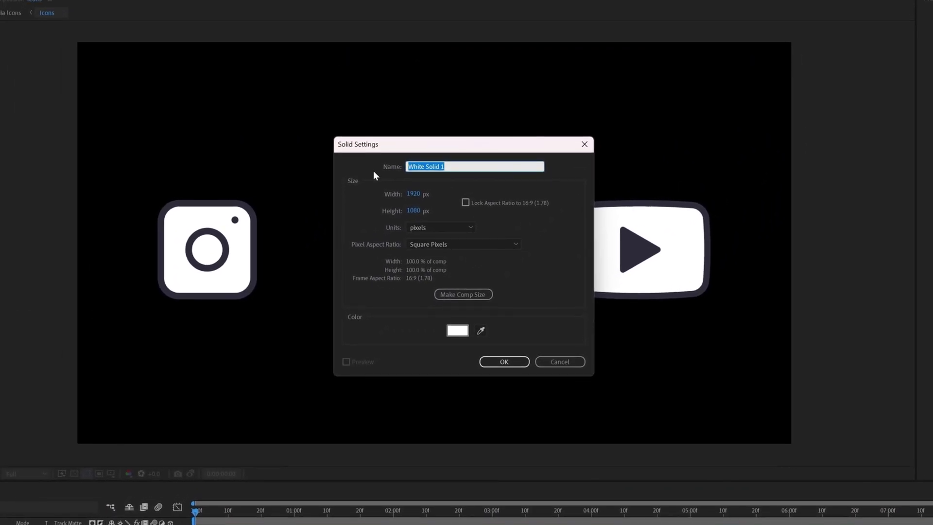
type("Background")
left_click(504, 362)
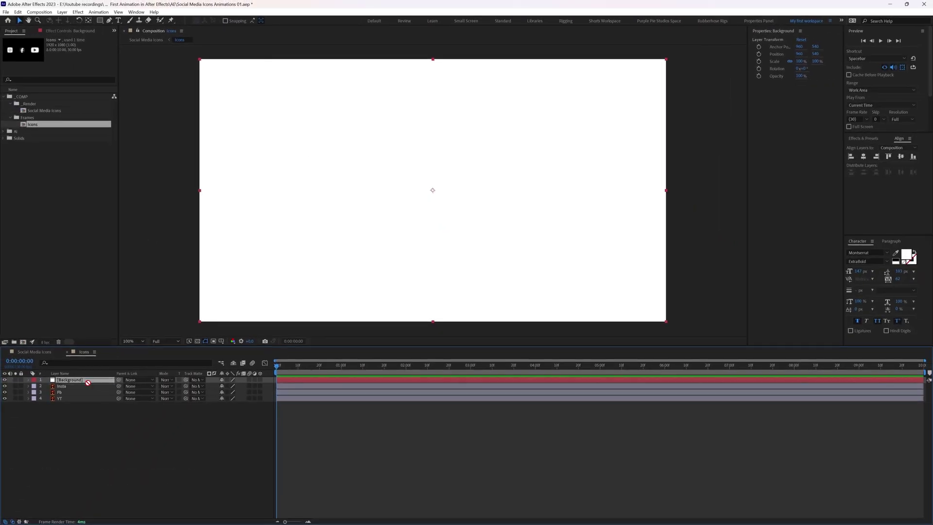
Send the Background solid to the bottom of the layer stack and lock it
key("ctrl+shift+bracketleft")
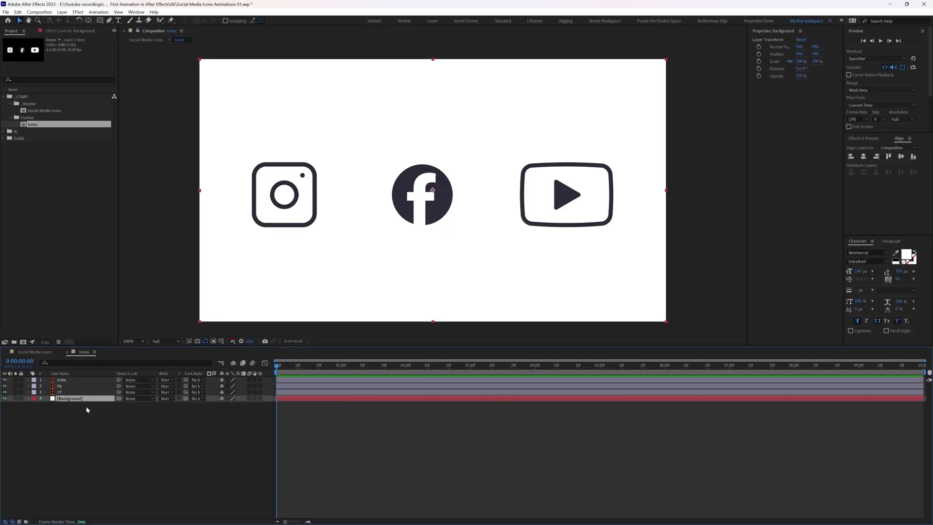
left_click(21, 399)
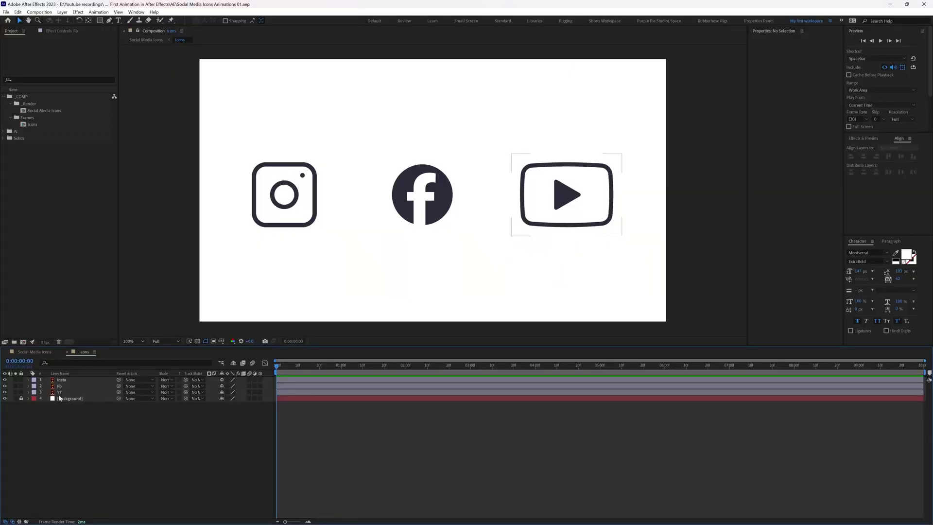
Hide the YT and Insta layers and reveal the Transform properties of the Fb layer
left_click(4, 391)
left_click(5, 380)
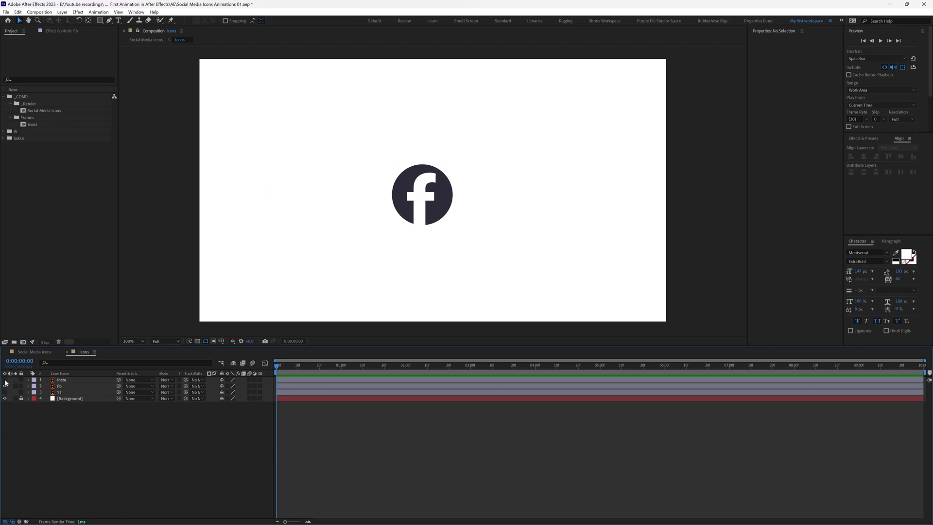
left_click(64, 385)
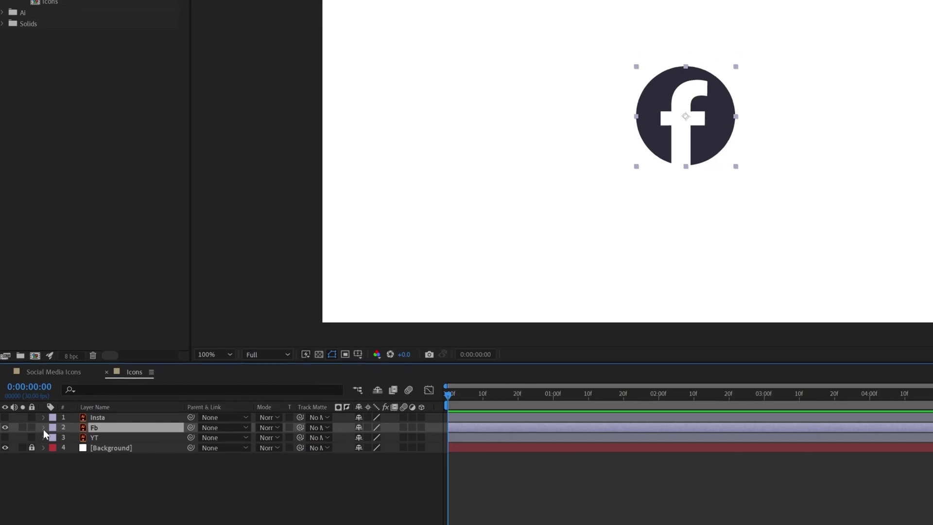
left_click(28, 386)
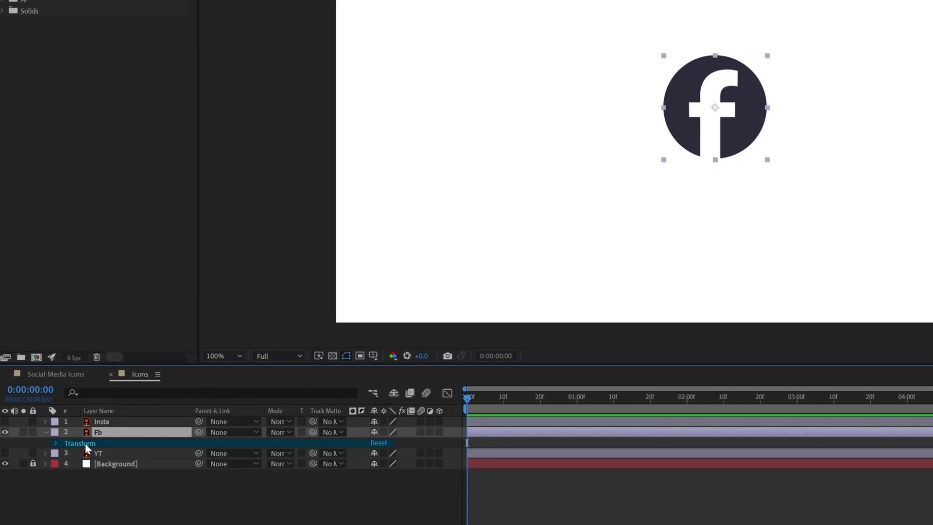
left_click(56, 443)
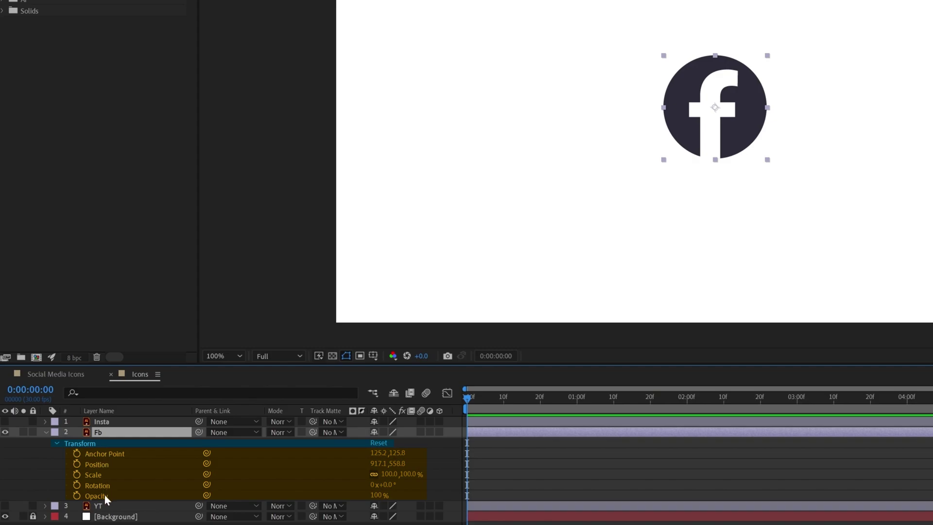
key("F2")
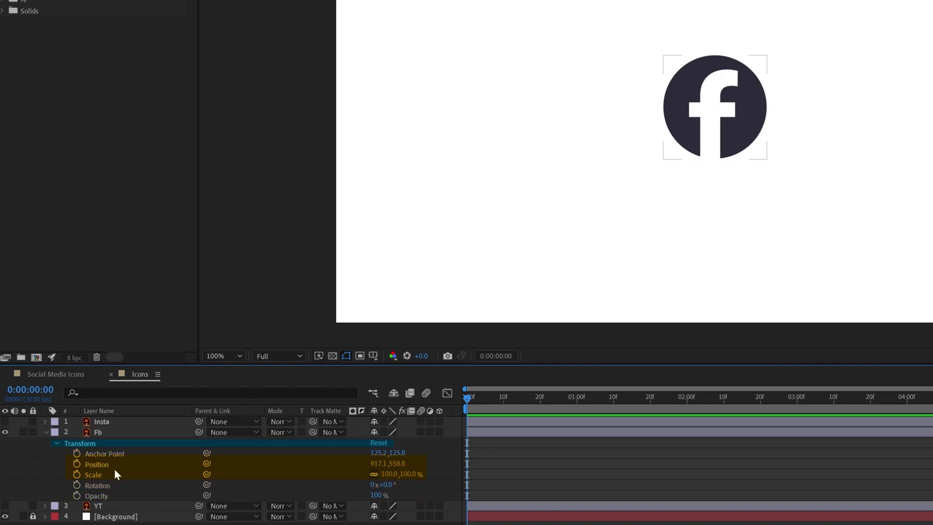
Show only the Fb layer's Position property and separate it into X and Y dimensions
left_click(113, 433)
key("p")
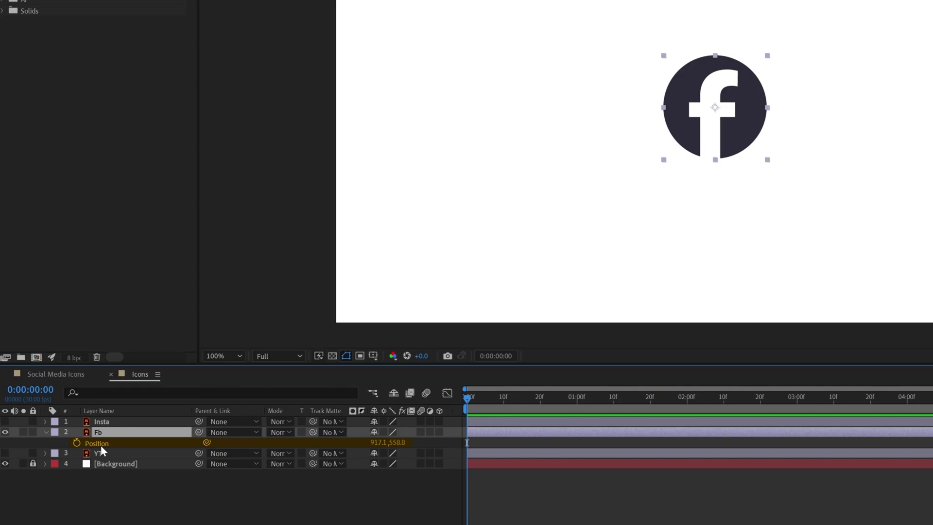
key("F2")
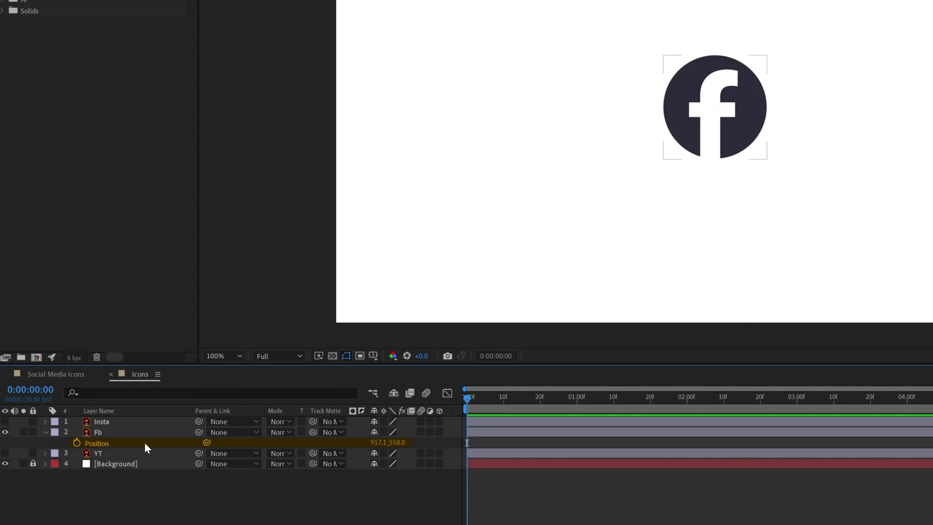
key("F2")
left_click(103, 443)
right_click(103, 443)
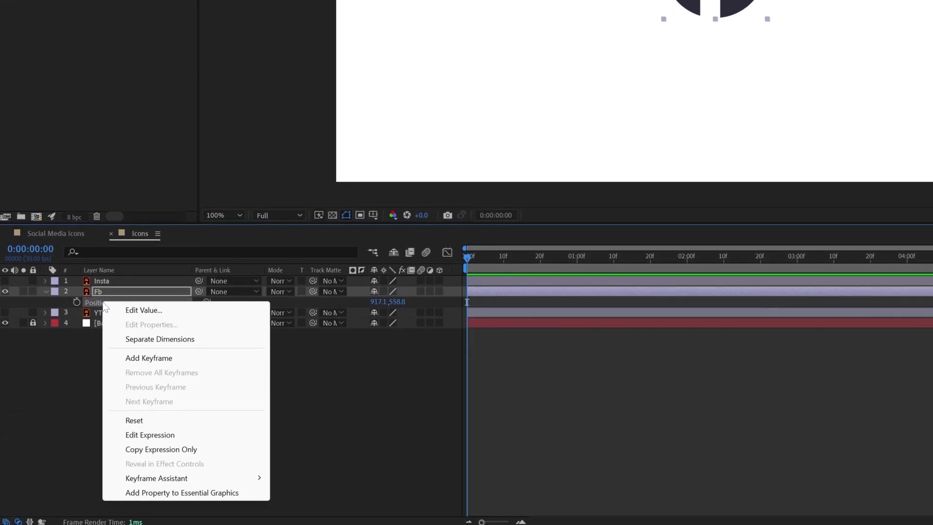
left_click(140, 340)
left_click(60, 302)
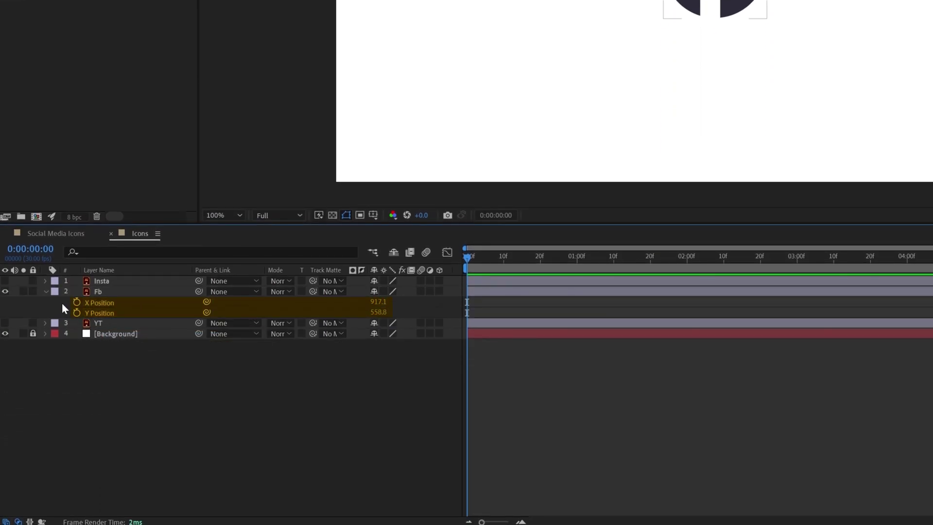
left_click(105, 312)
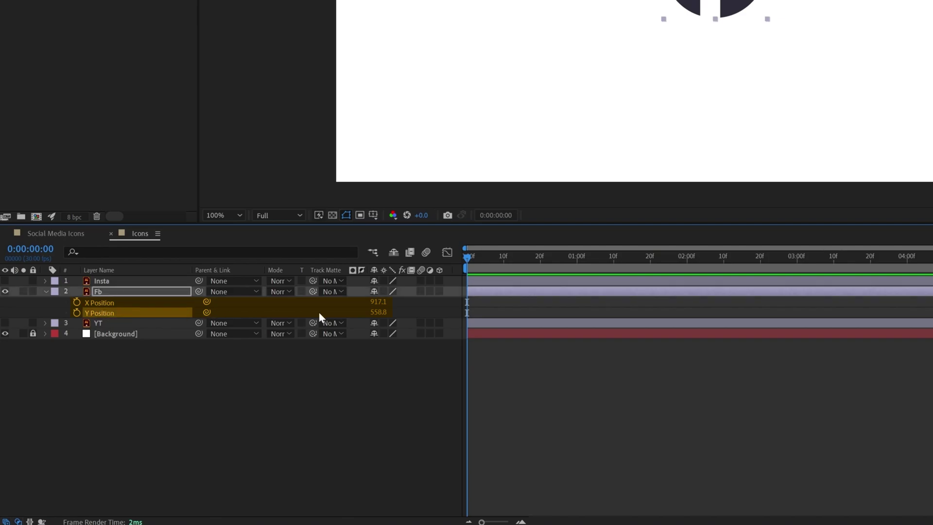
left_click(342, 310)
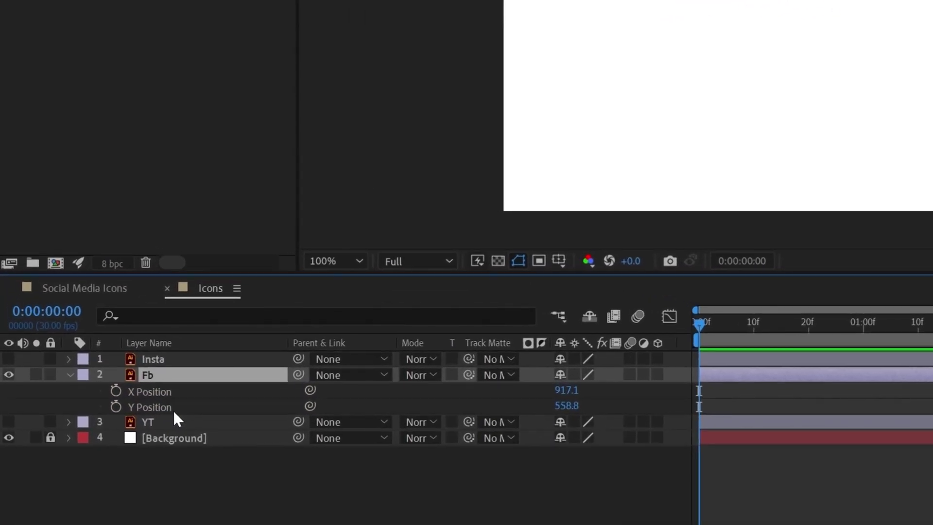
Start keyframing the Fb layer's Y Position at 0:00:00:00 and show only the layer's keyframed properties
left_click(116, 406)
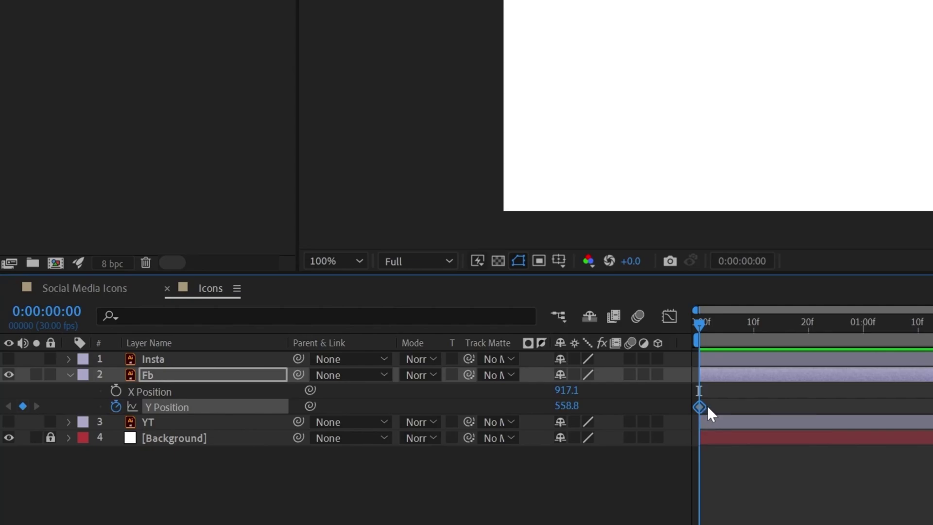
left_click(682, 457)
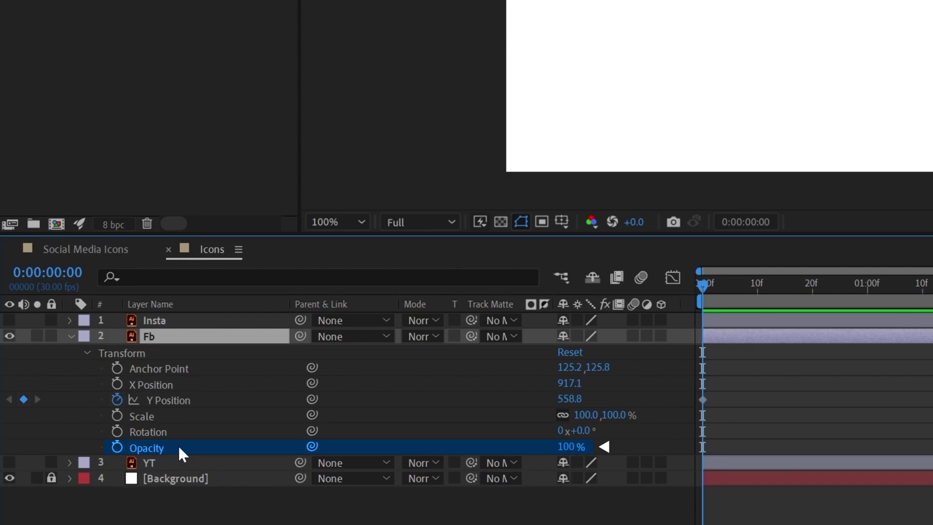
left_click(206, 335)
key("p")
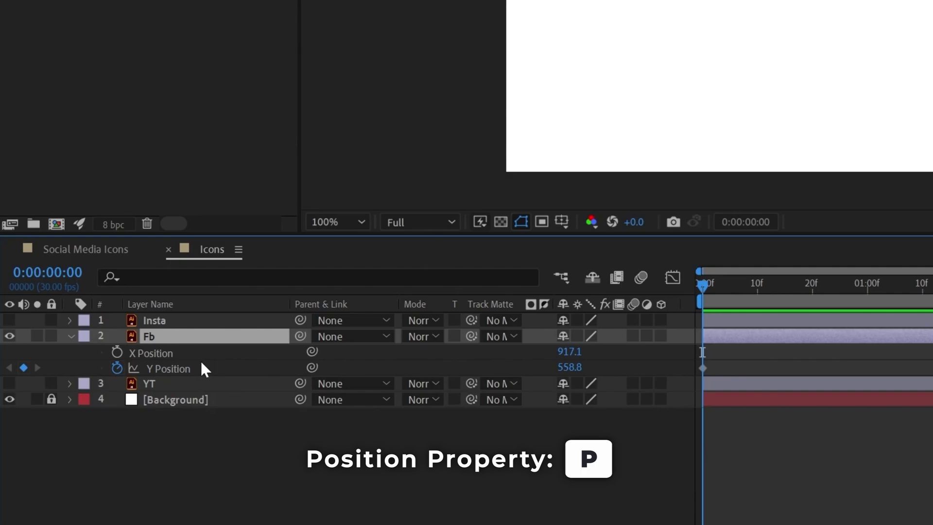
key("u")
key("u")
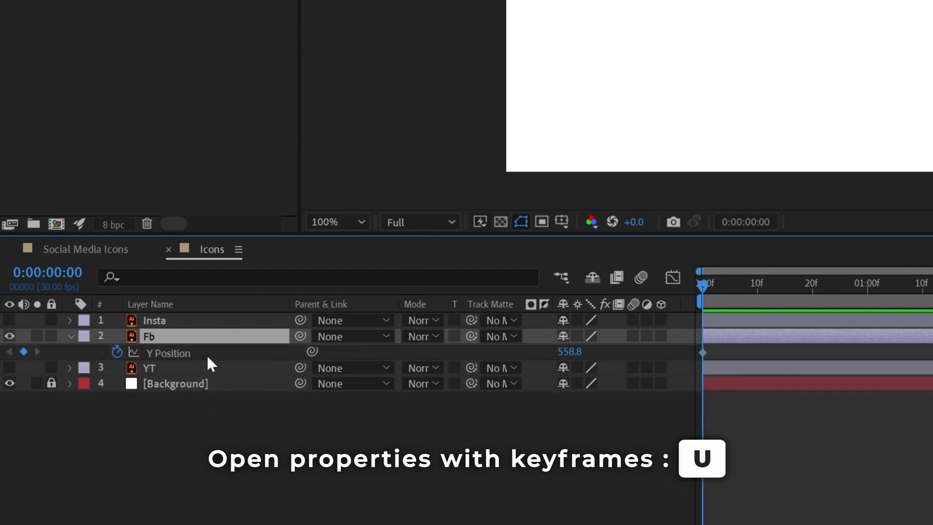
key("F2")
Add a second Y Position keyframe to the Fb layer 15 frames after the first, at 0:00:00:15
left_click_drag(704, 282, 671, 290)
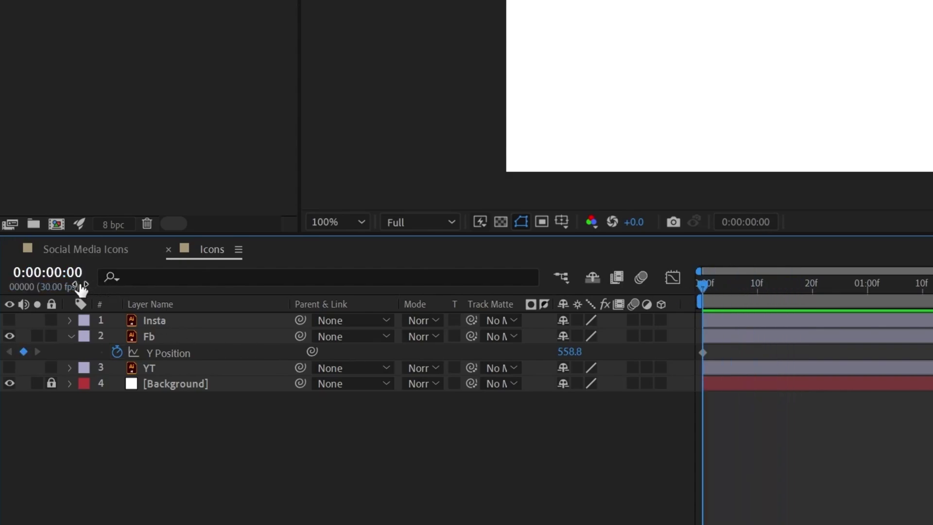
left_click(60, 276)
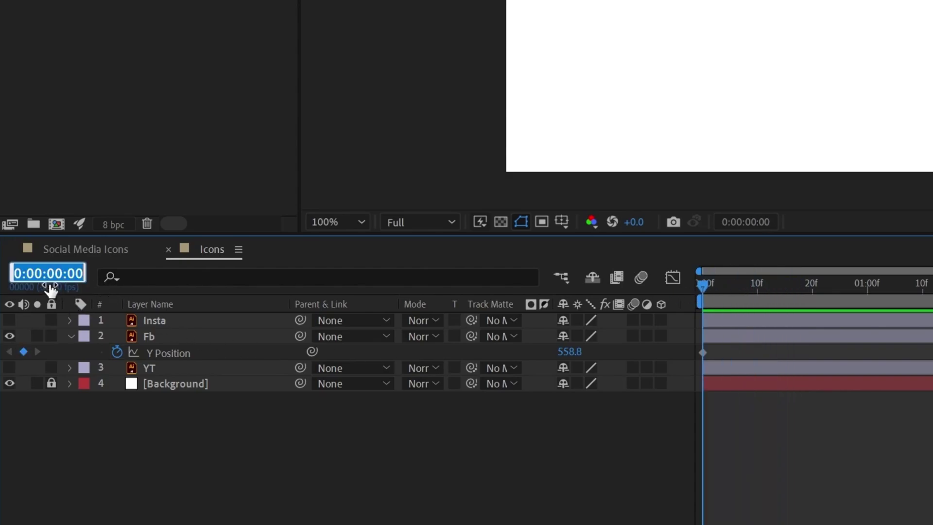
type("+")
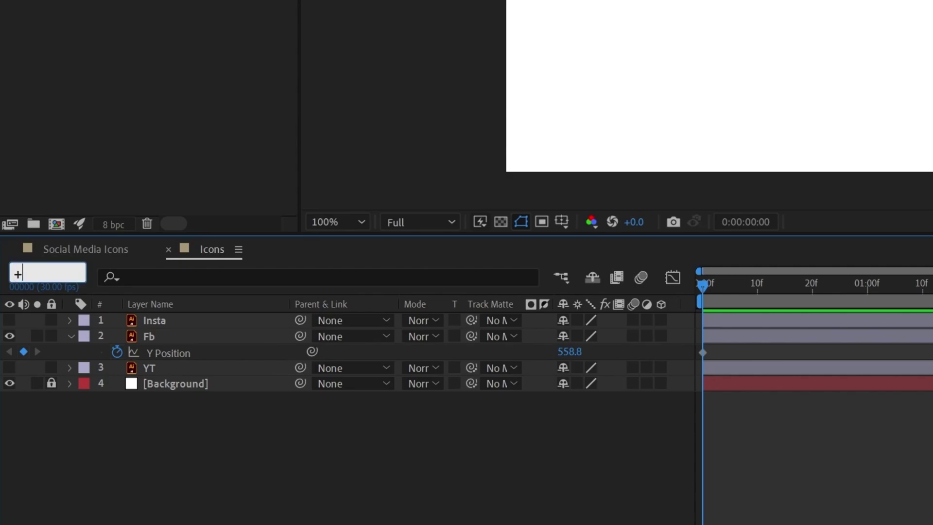
type("15")
key("Return")
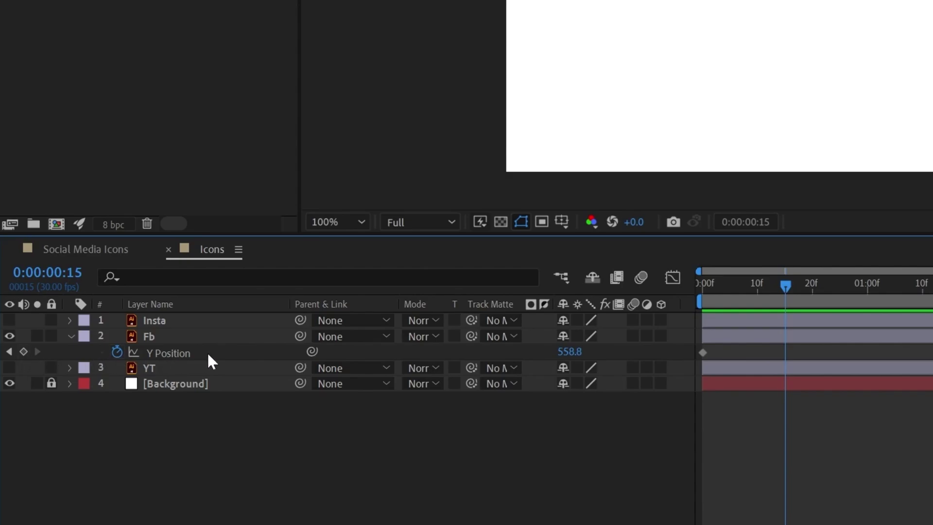
left_click(117, 353)
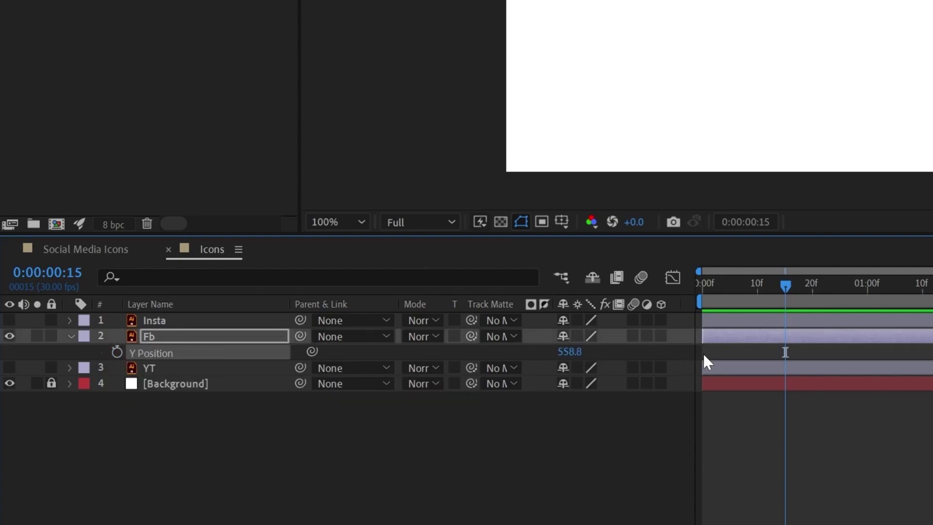
left_click(121, 351)
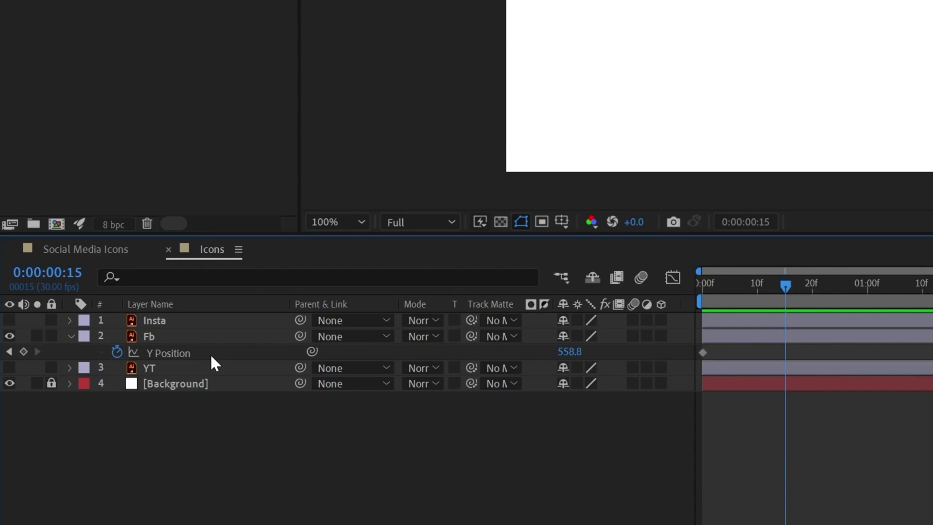
left_click(23, 351)
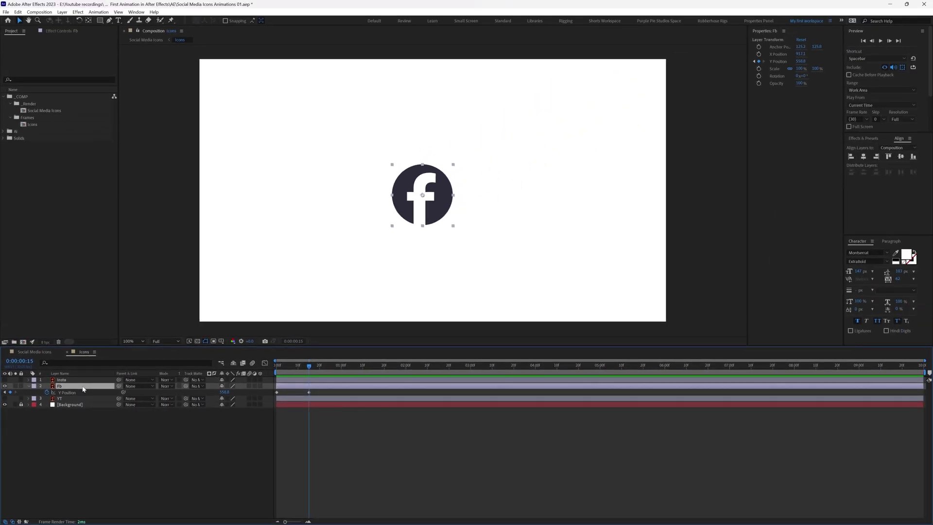
At the first keyframe, move the Fb icon straight down to a Y Position of about 790
key("j")
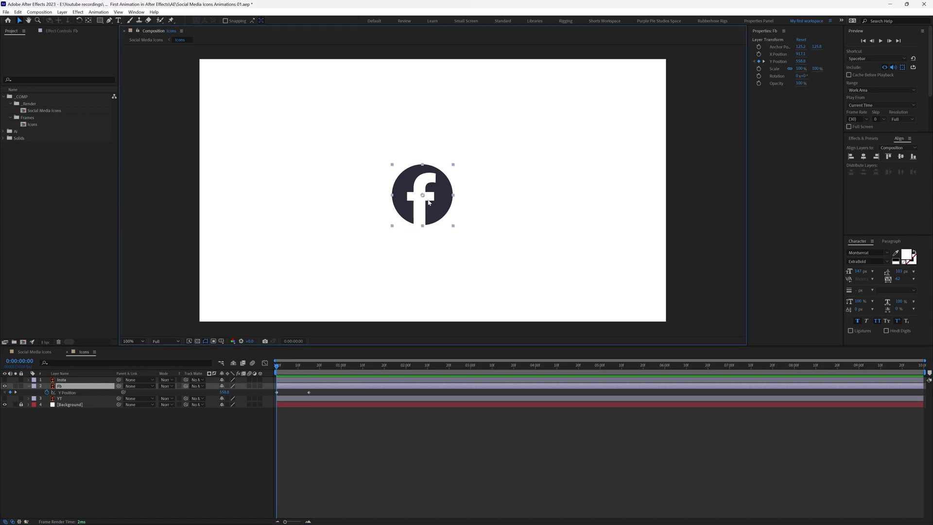
left_click_drag(429, 201, 427, 222)
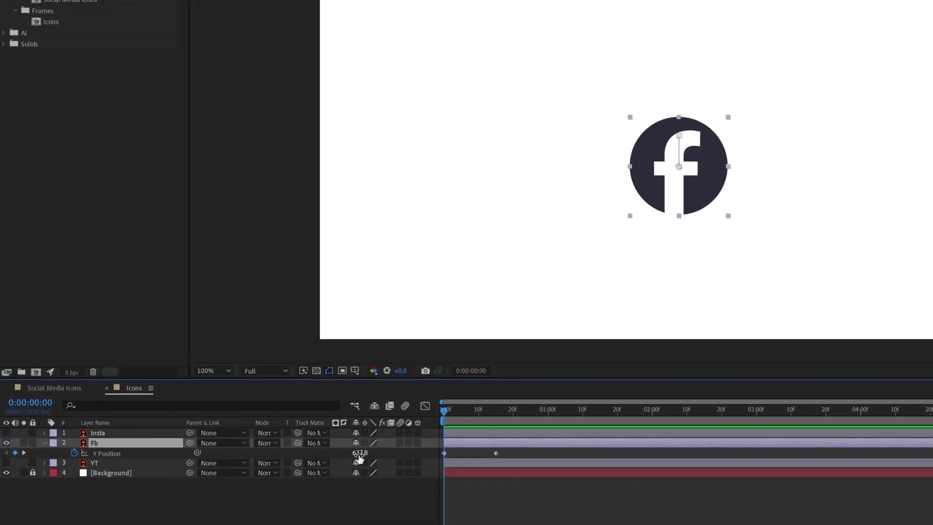
left_click_drag(360, 454, 443, 453)
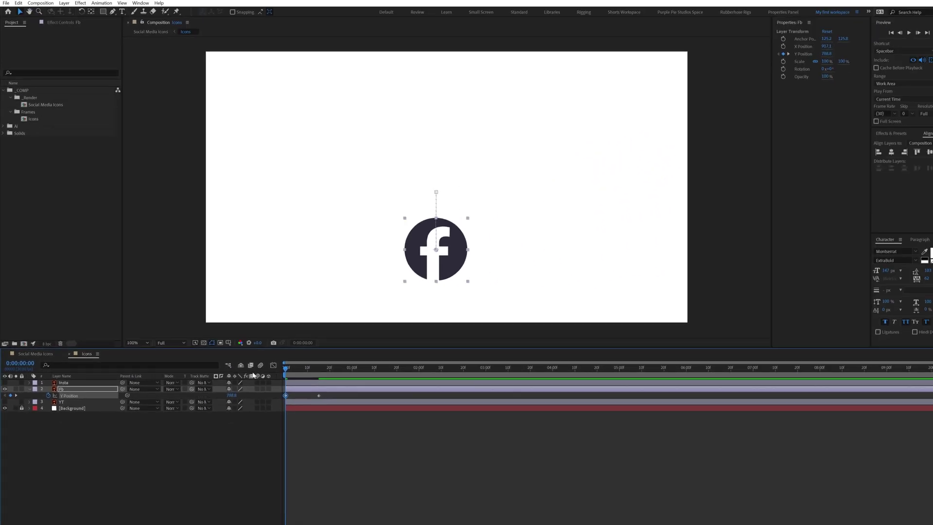
Nudge the Fb icon further down in small and large increments to the composition's bottom edge, at a Y Position of about 950
key("Down")
key("Down")
key("Down")
key("Down")
key("Down")
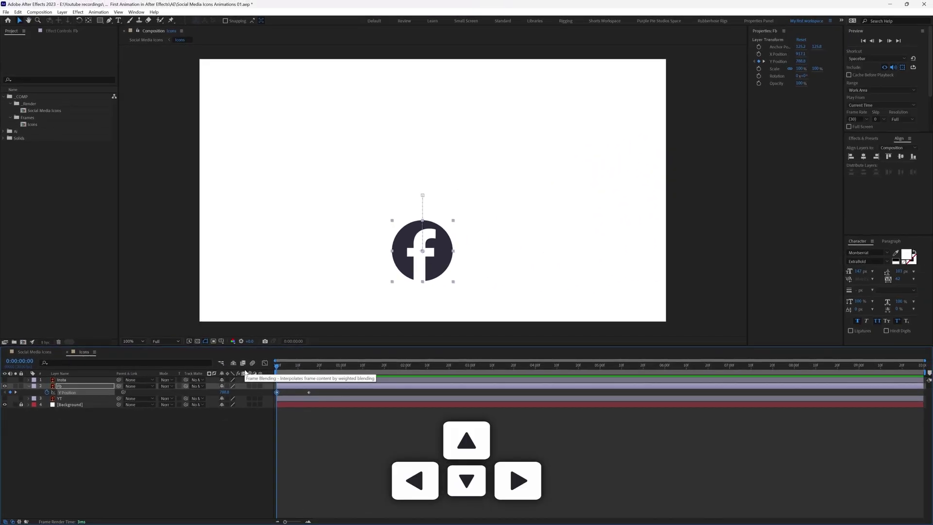
key("Down")
key("Down")
key("Down")
key("Down")
key("Down")
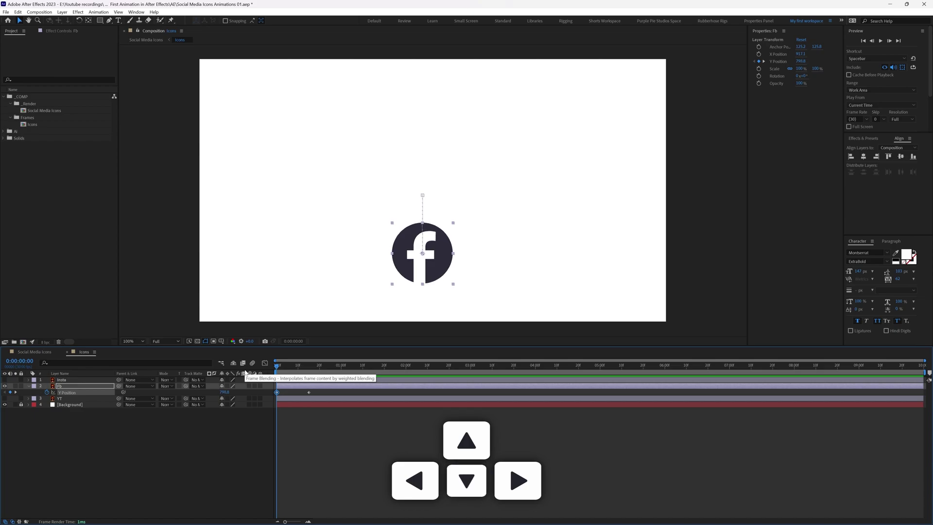
key("shift+Down")
key("shift+Down")
key("shift+Down")
key("shift+Down")
key("shift+Down")
key("shift+Down")
key("shift+Down")
key("shift+Down")
key("shift+Down")
key("shift+Down")
key("shift+Down")
key("shift+Down")
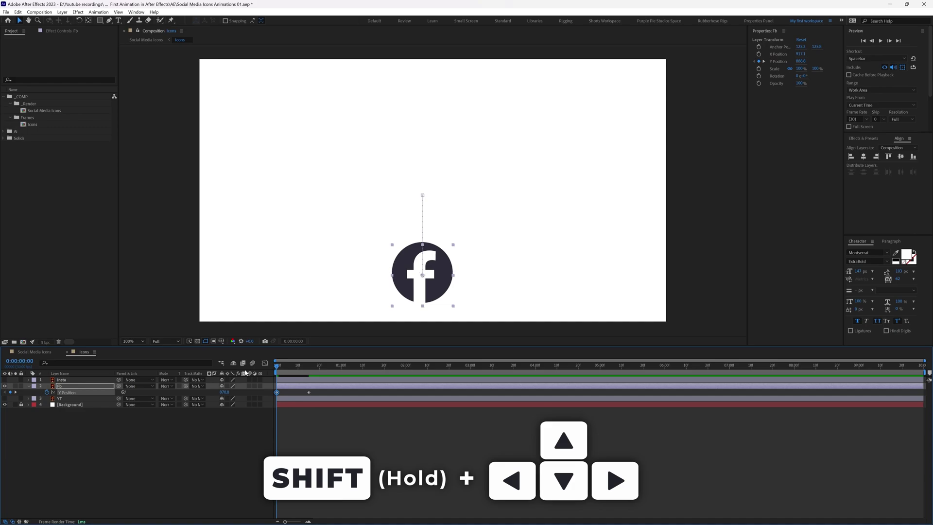
key("shift+Down")
key("shift+Down")
key("shift+Down")
Check the Fb layer's Y Position keyframes by scrubbing between them and playing the animation from the start
left_click(312, 395)
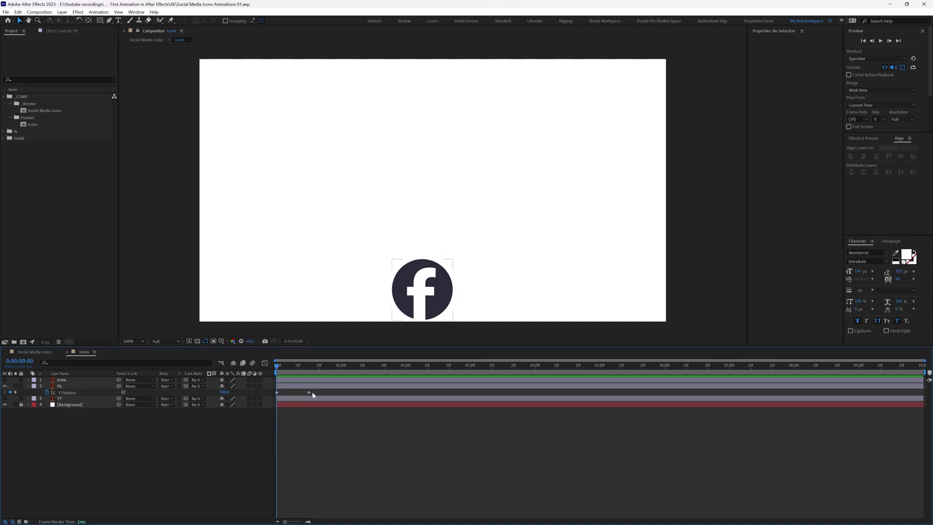
left_click(309, 393)
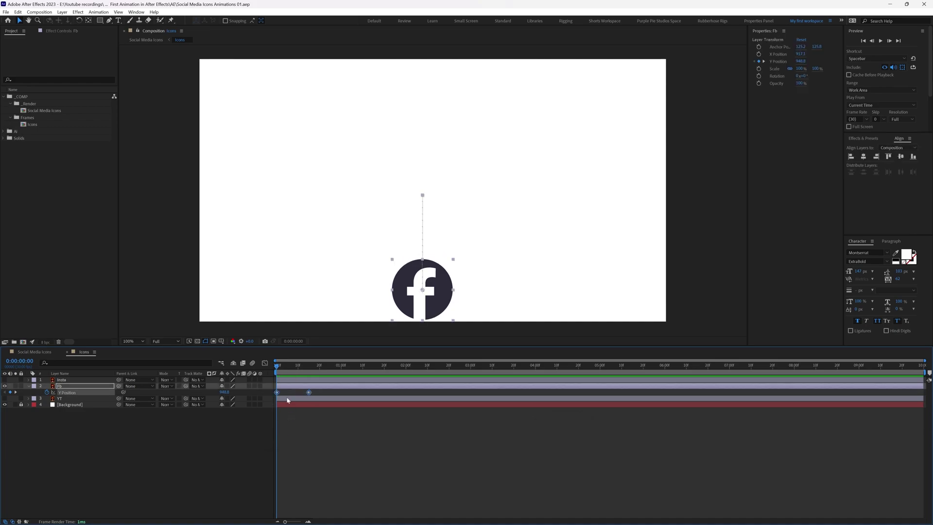
left_click_drag(277, 369, 288, 385)
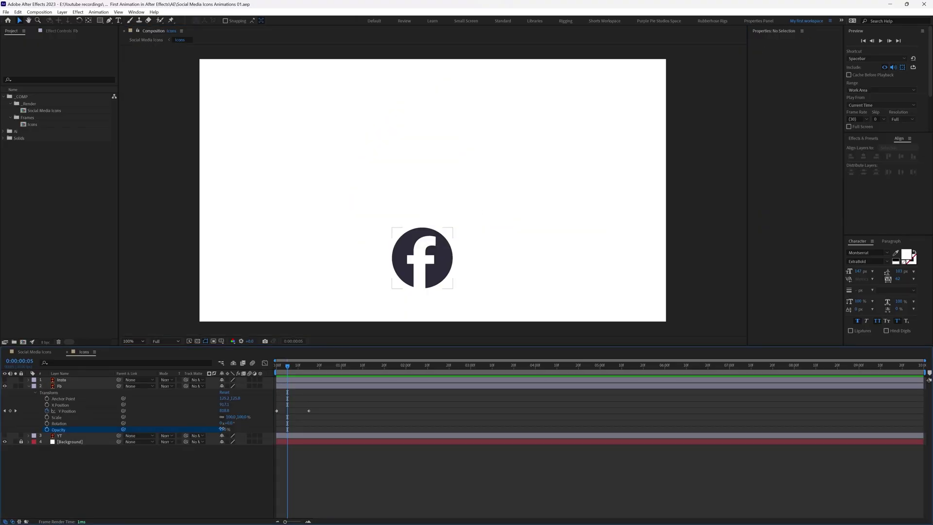
mouse_move(224, 429)
left_mouse_down()
mouse_move(200, 420)
mouse_move(215, 422)
left_mouse_up()
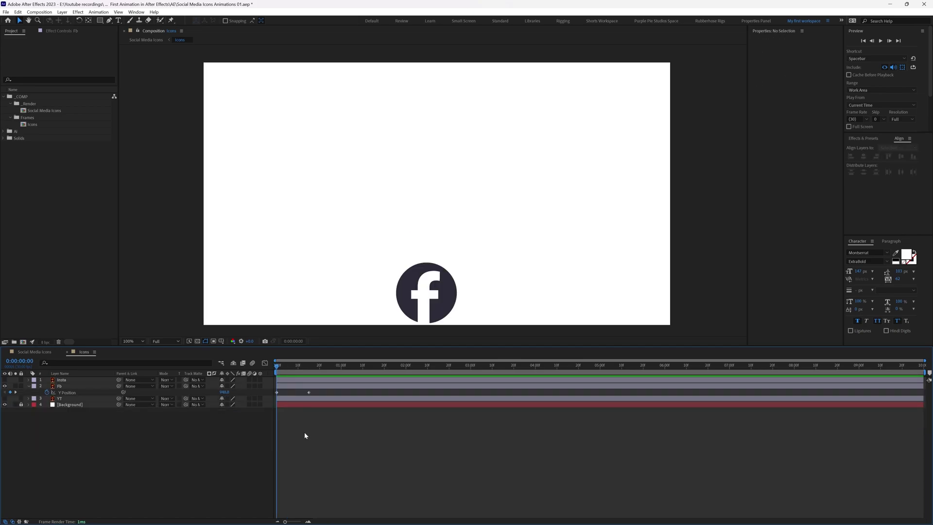
key("space")
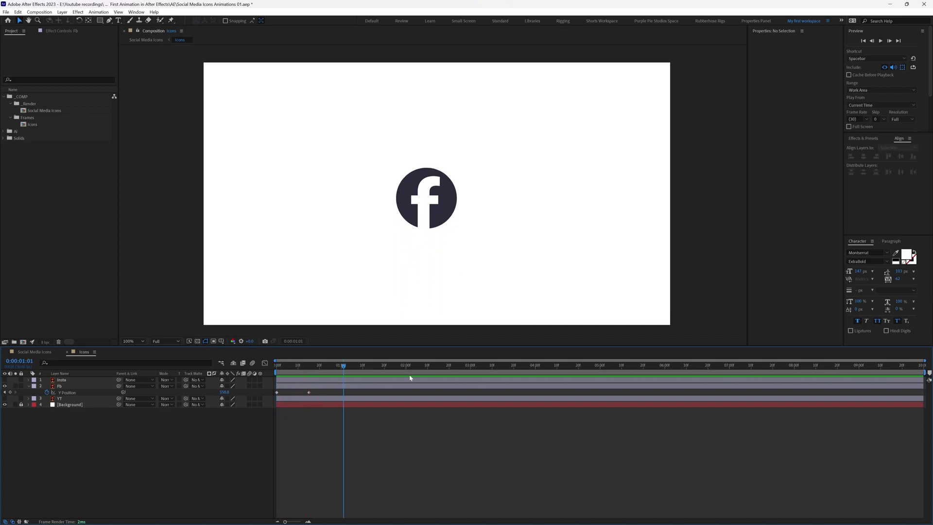
Shorten the Icons composition's work area so that it ends at 0:00:01:10
left_click_drag(344, 373, 477, 373)
mouse_move(927, 374)
left_mouse_down()
mouse_move(395, 380)
mouse_move(478, 382)
mouse_move(413, 385)
left_mouse_up()
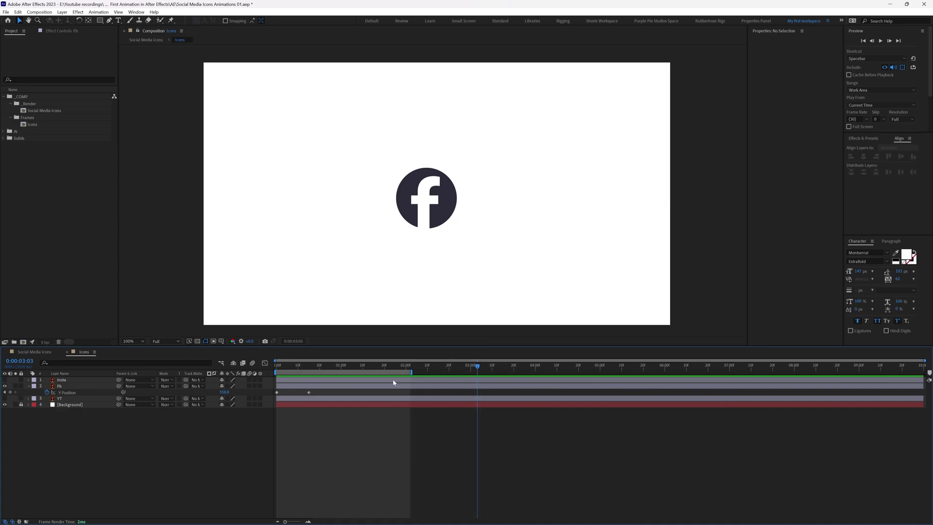
left_click(363, 368)
key("n")
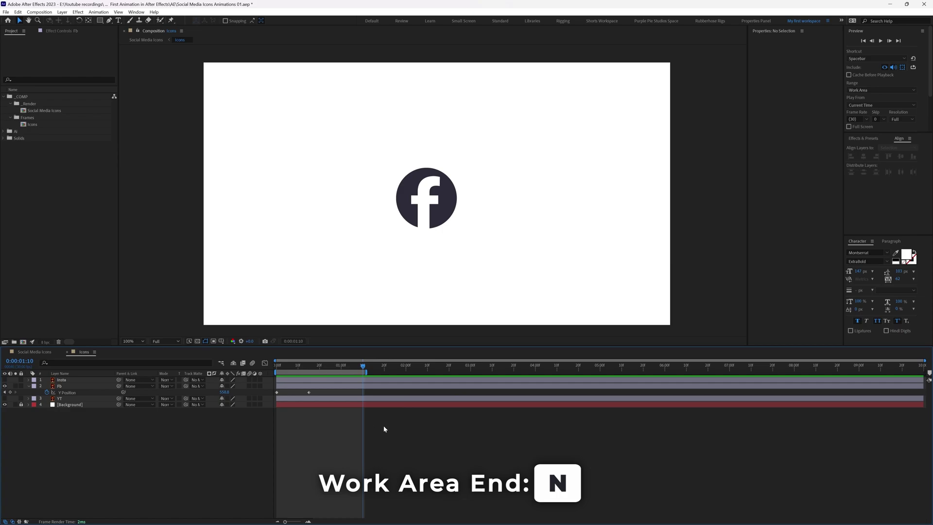
Move the work area's start to 0:00:01:00 and from there to 0:00:01:02
left_click(342, 366)
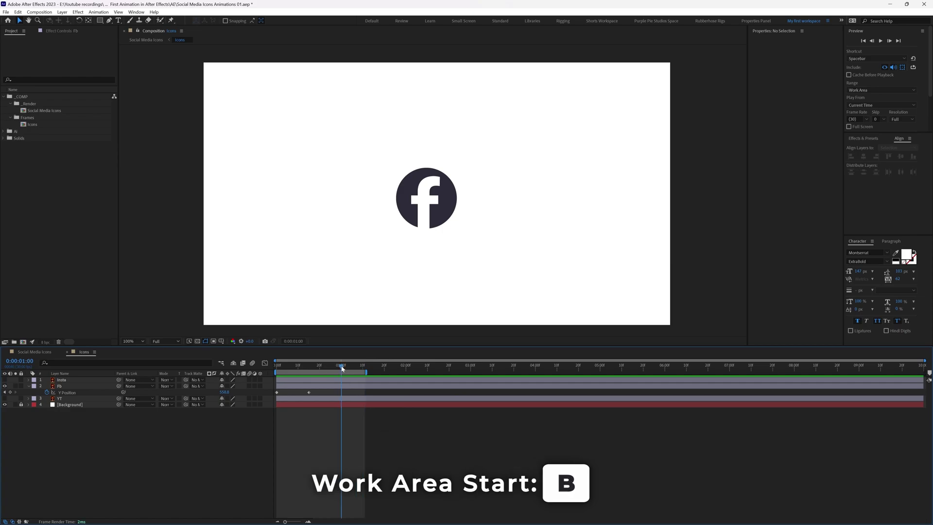
key("b")
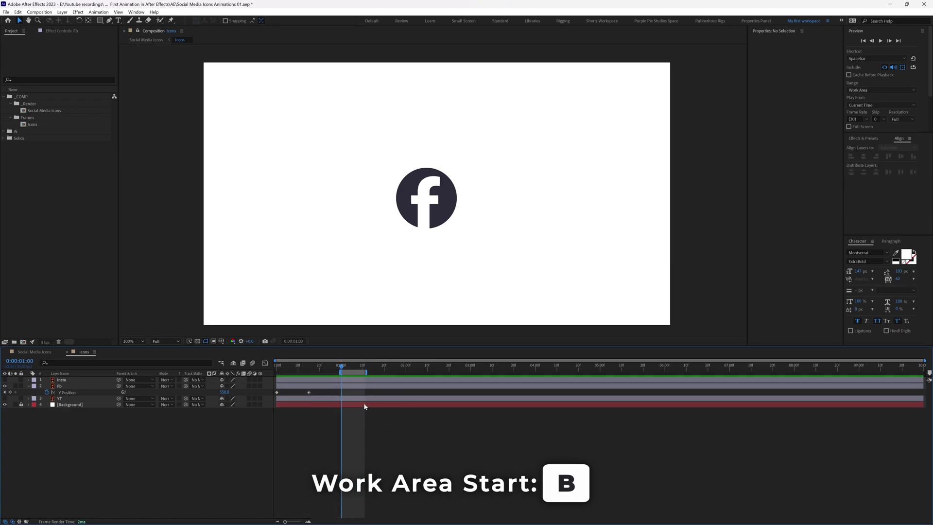
left_click_drag(354, 367, 362, 370)
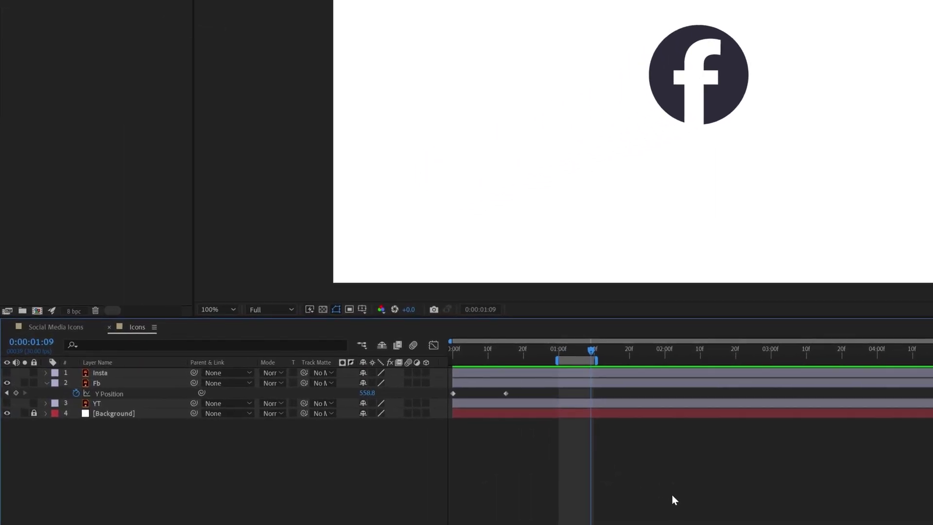
scroll(411, 453, "up", 2)
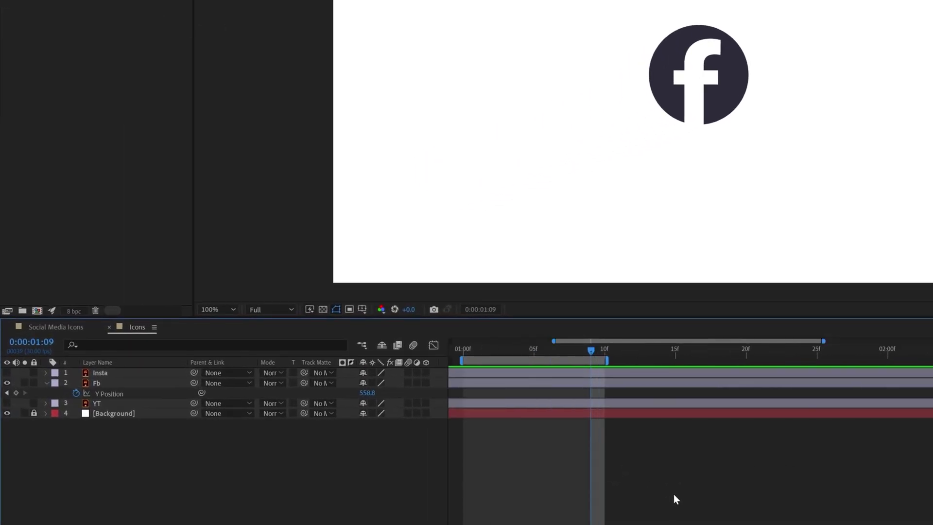
scroll(858, 509, "up", 3)
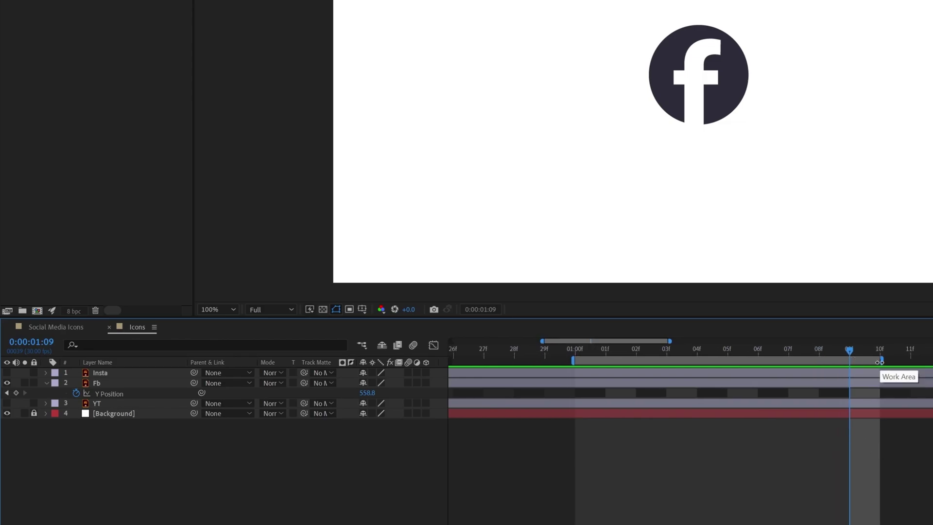
left_click(636, 349)
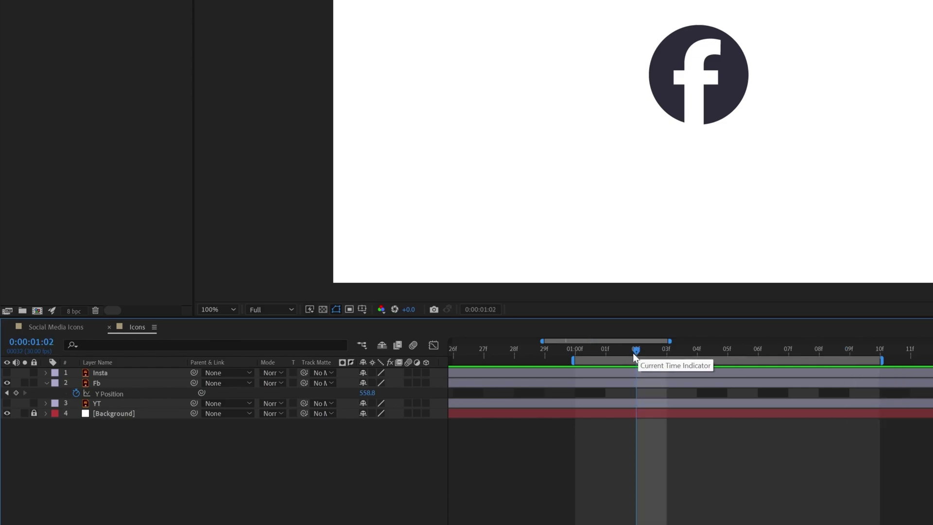
key("b")
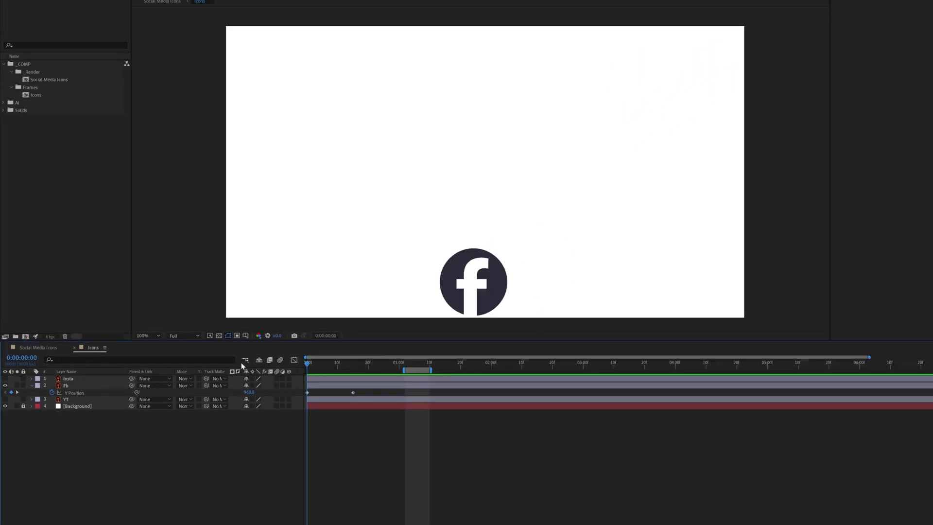
Set the work area to run from 0:00:00:00 to 0:00:01:08 and save the project
key("b")
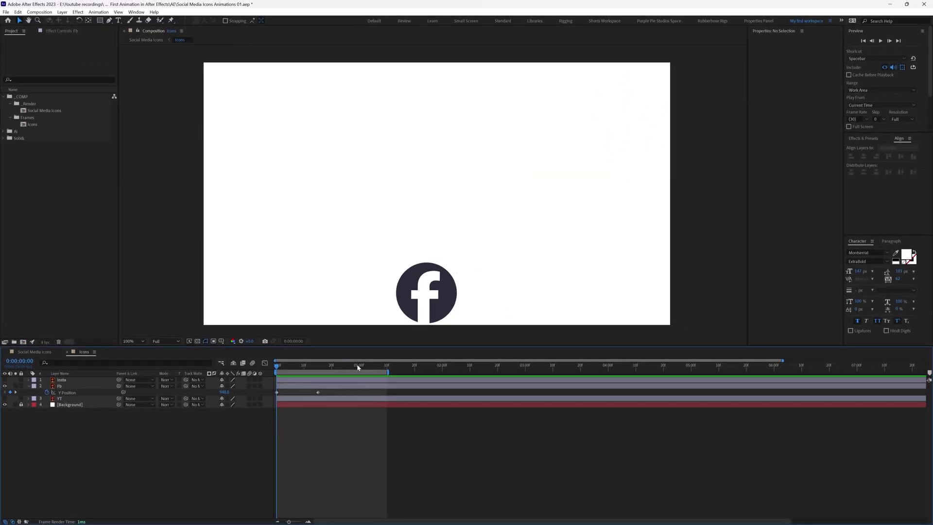
left_click_drag(357, 368, 383, 371)
key("n")
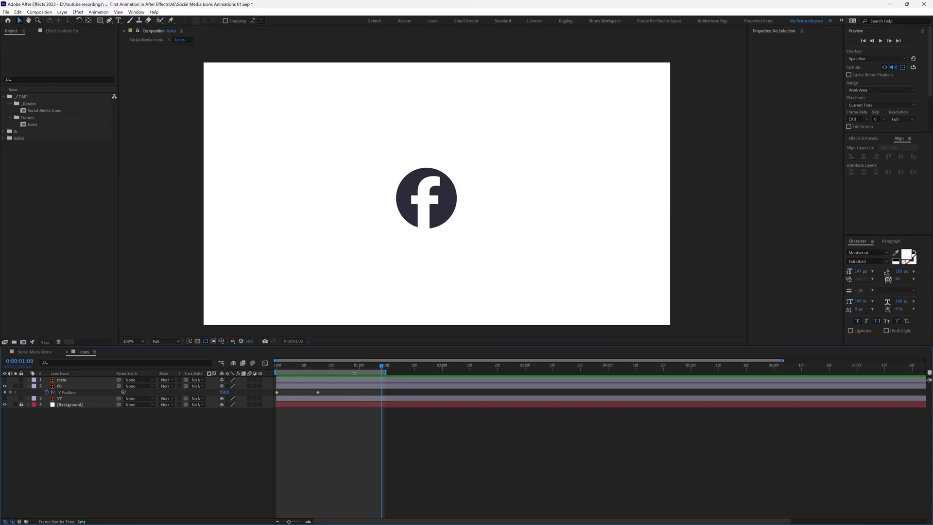
key("Home")
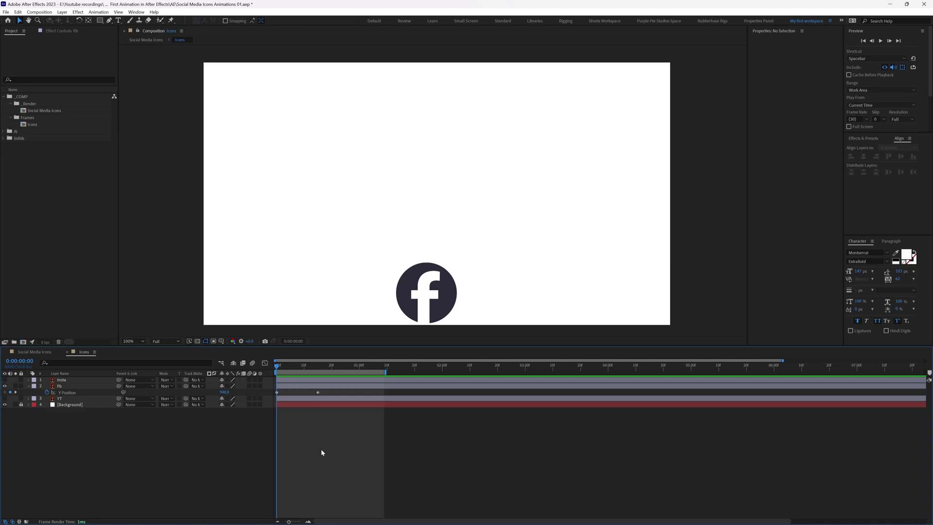
key("ctrl+s")
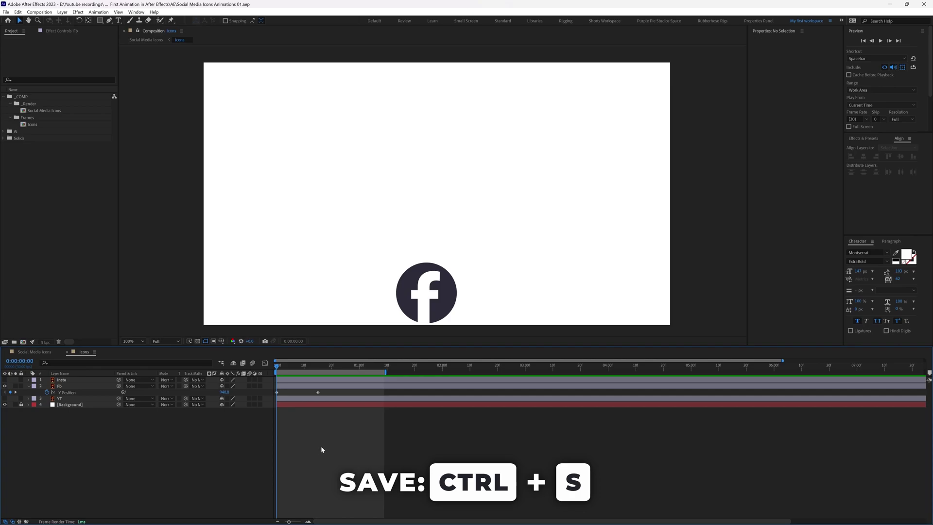
Play the animation, select both Fb Y Position keyframes and examine the dot spacing along the icon's motion path
key("space")
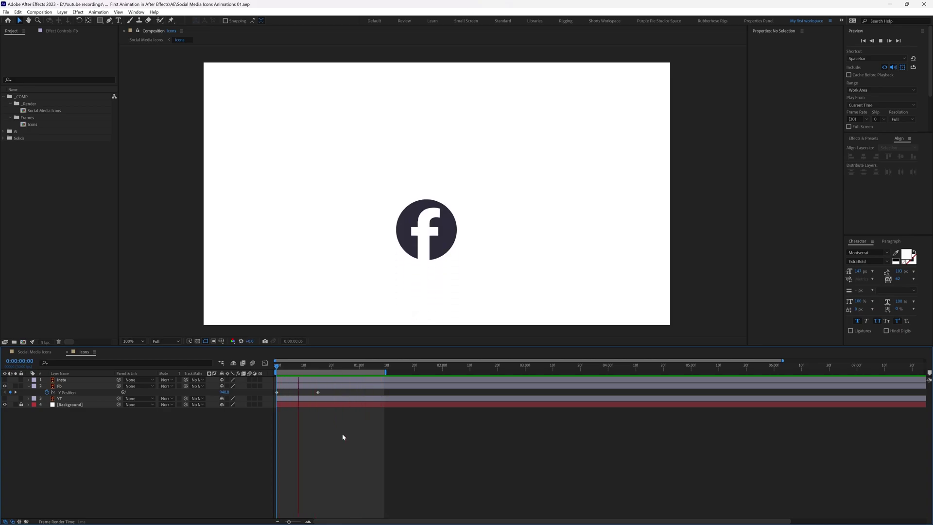
left_click(289, 366)
key("Home")
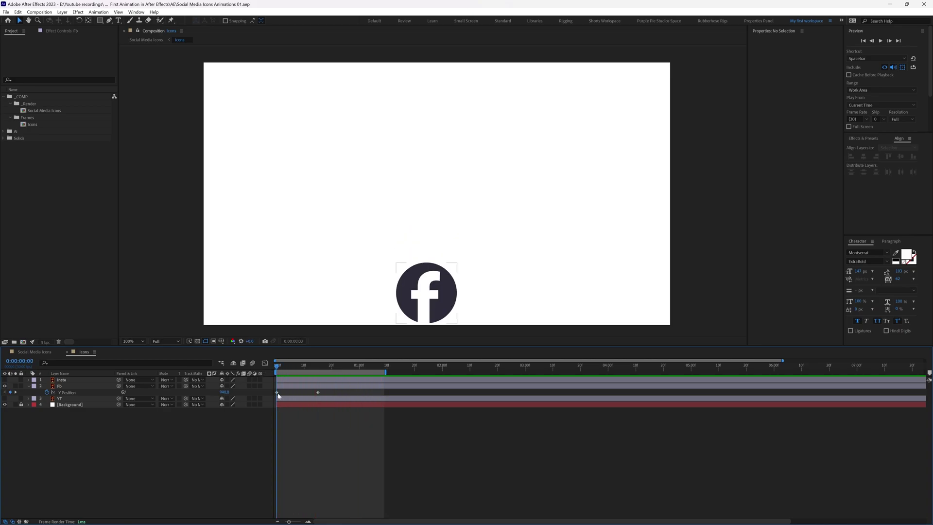
left_click(317, 392)
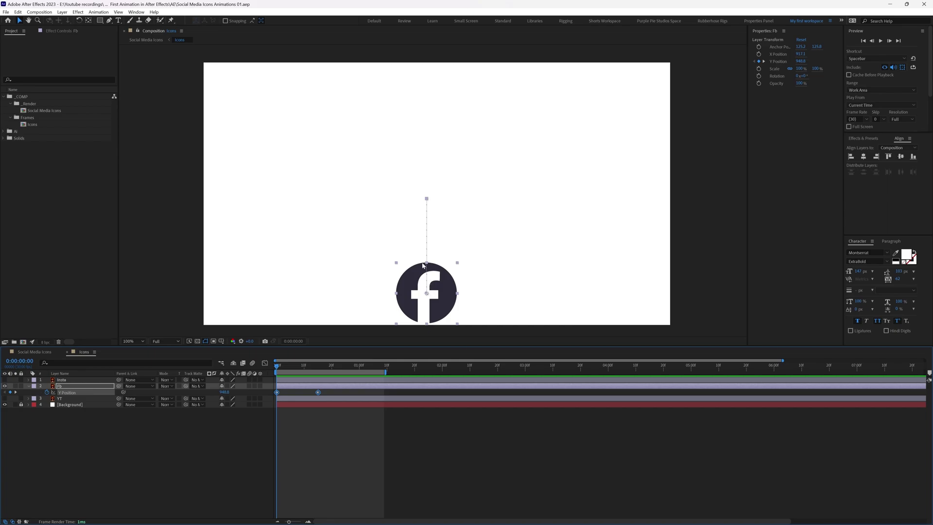
mouse_move(292, 369)
left_mouse_down()
mouse_move(275, 370)
mouse_move(315, 370)
mouse_move(305, 372)
left_mouse_up()
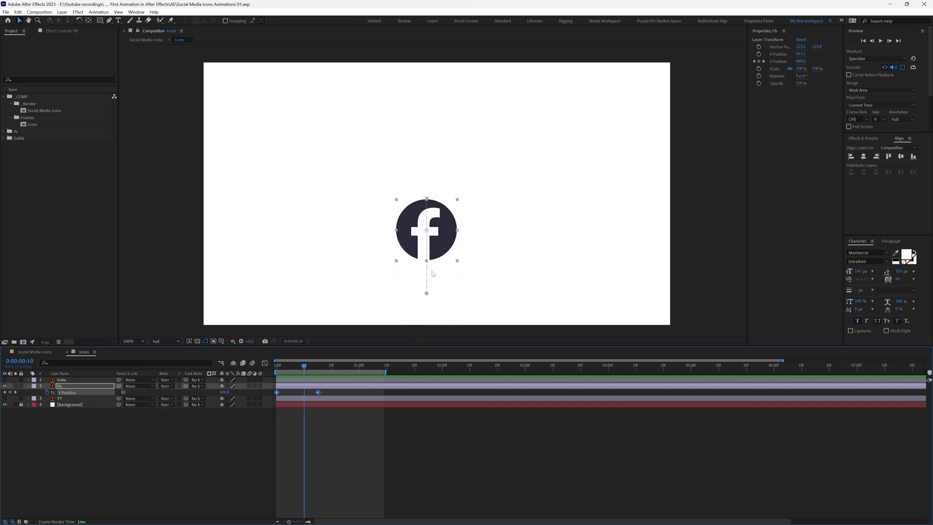
key("period")
left_click_drag(433, 273, 484, 227)
key("v")
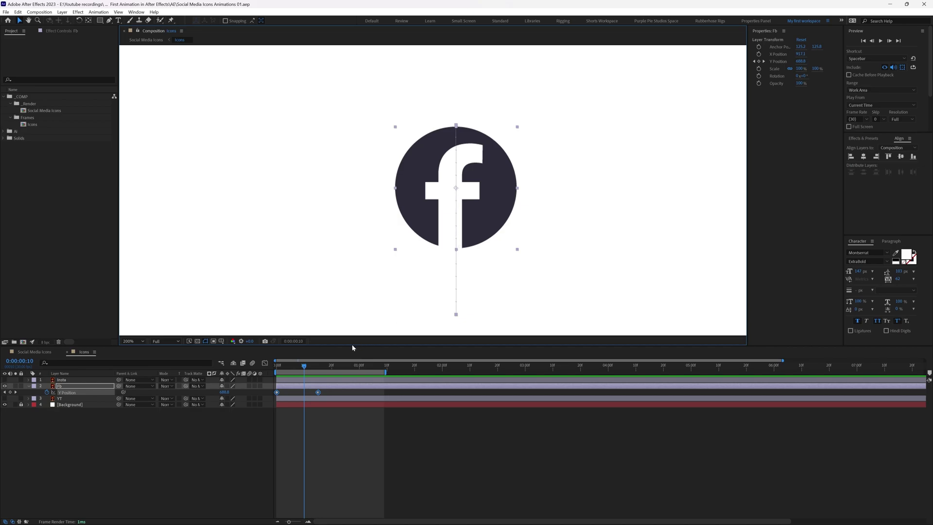
left_click_drag(305, 368, 267, 369)
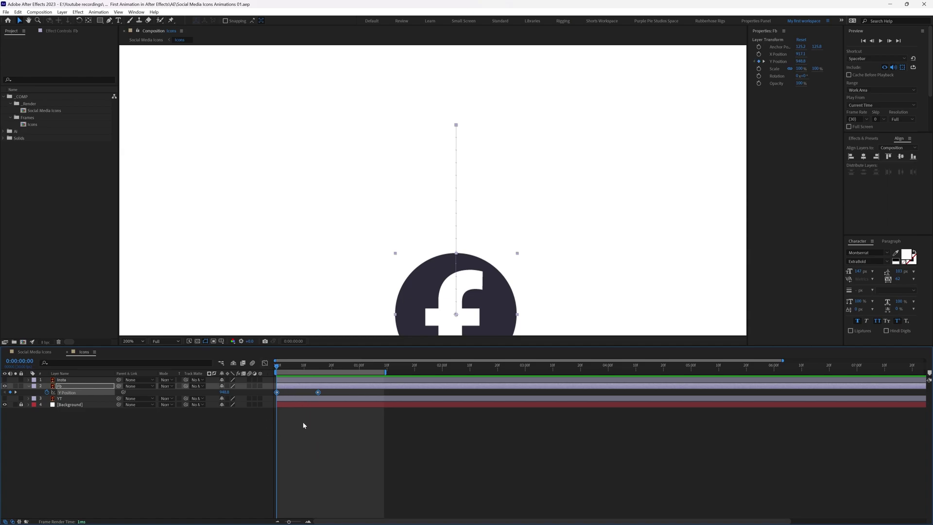
Apply Easy Ease to both selected Fb Y Position keyframes and preview the eased motion with the whole composition in view
key("F9")
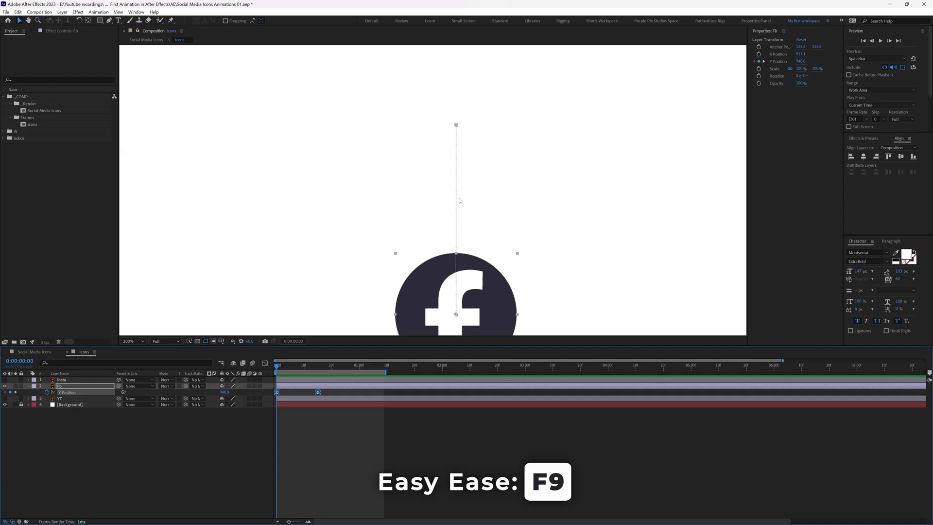
left_click(339, 448)
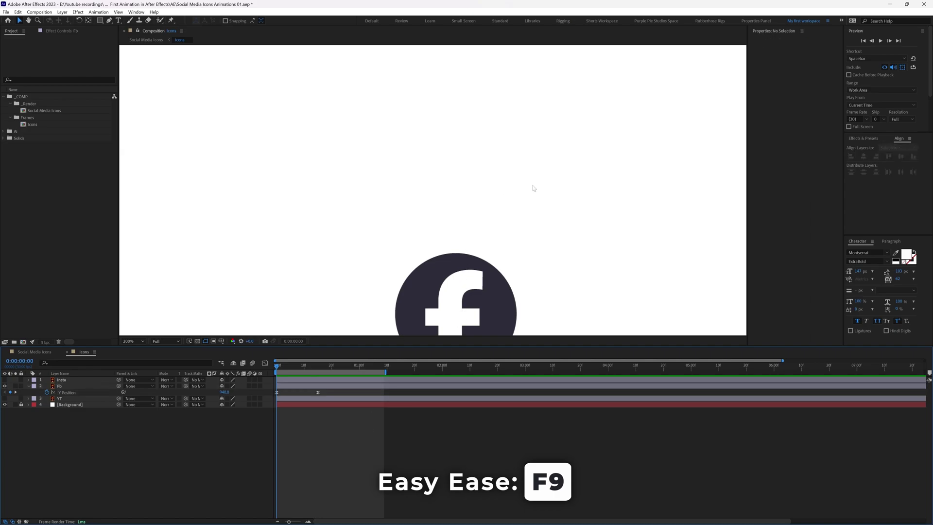
scroll(533, 200, "down", 1)
left_click_drag(533, 202, 527, 235)
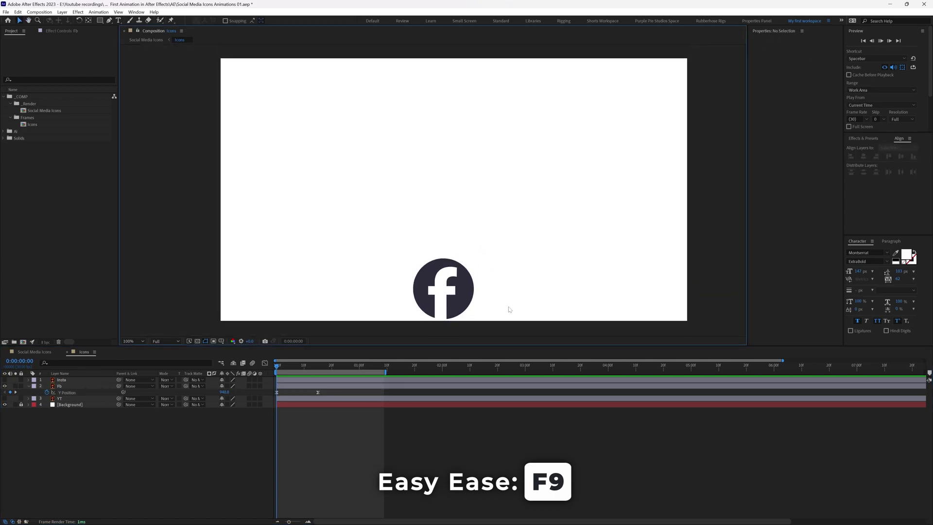
key("space")
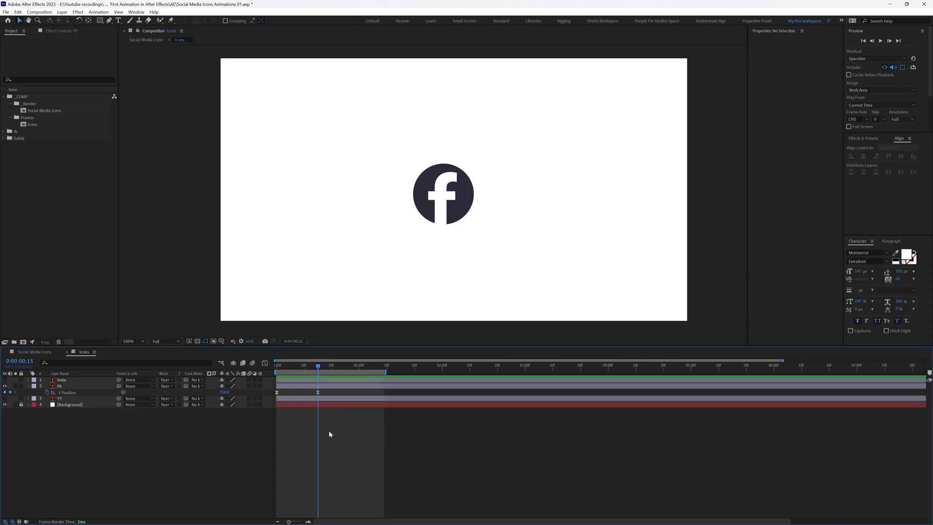
Add two more Y Position keyframes to the Fb layer, at 0:00:00:25 and 0:00:01:02
left_click(25, 361)
type("25")
key("Return")
left_click(11, 391)
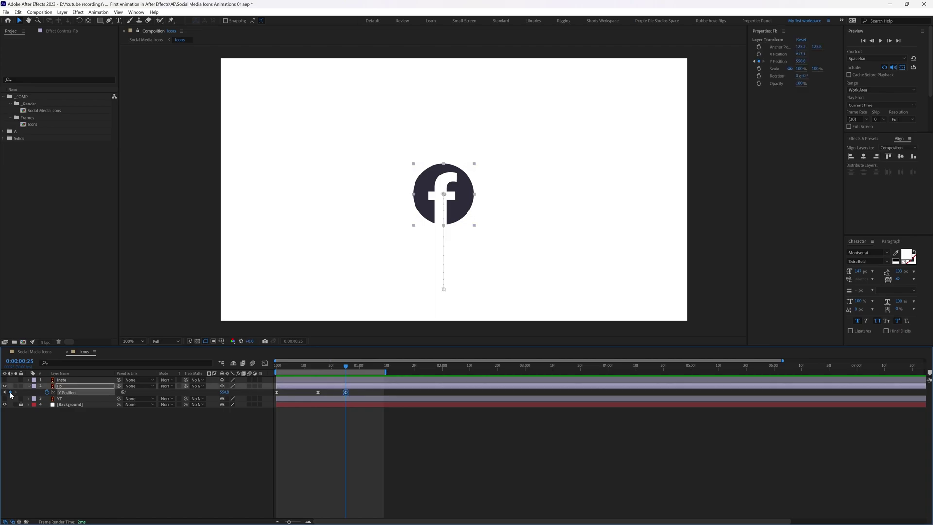
left_click(20, 361)
type("102")
key("Return")
left_click(10, 391)
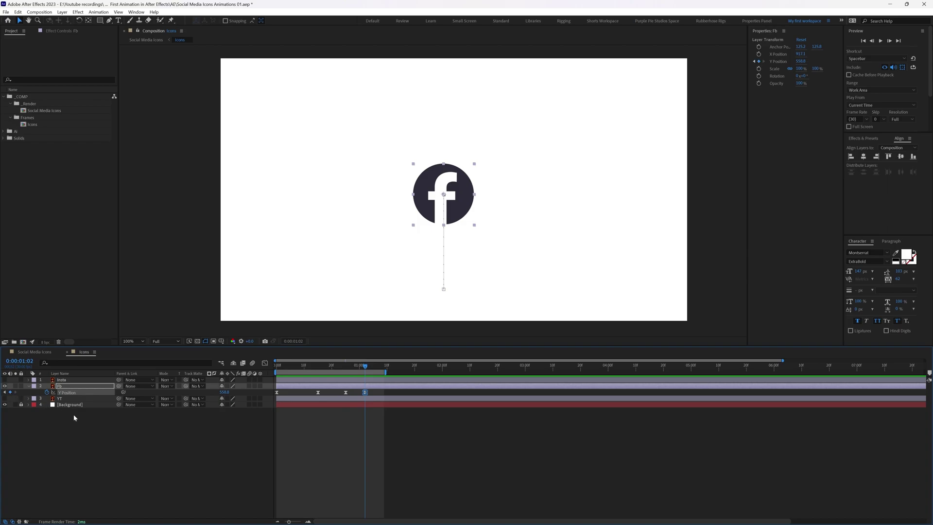
At the 0:00:00:15 keyframe, set the Fb layer's Y Position to 528.8 so the icon overshoots upward
left_click(318, 450)
key("j")
key("j")
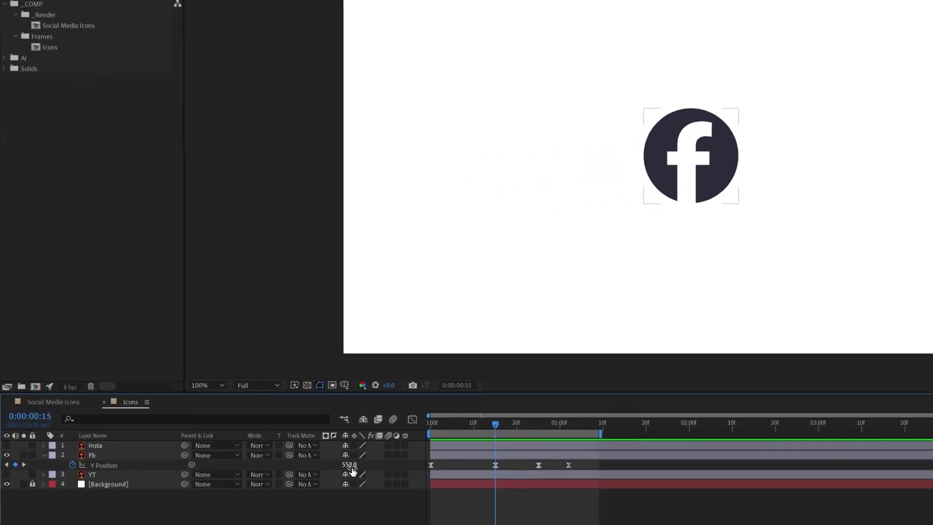
left_click(224, 391)
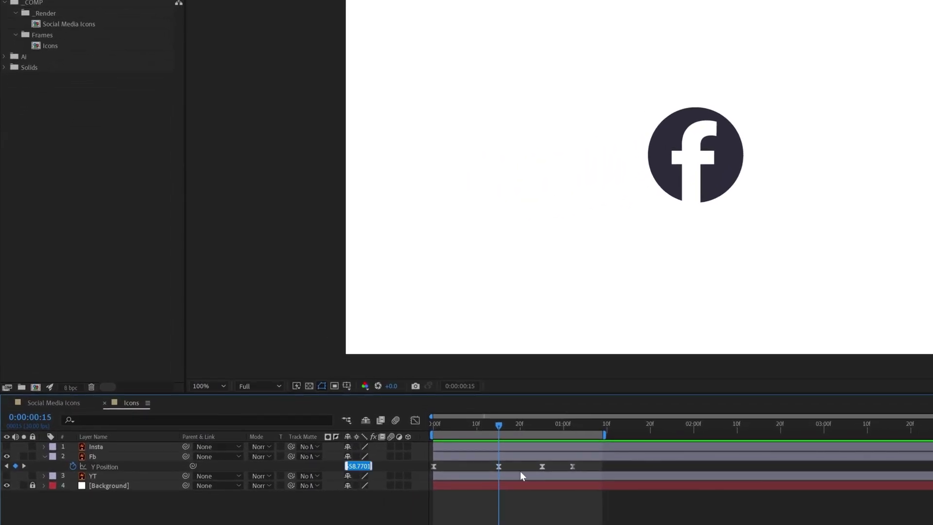
key("Right")
key("BackSpace")
key("BackSpace")
key("BackSpace")
key("BackSpace")
key("BackSpace")
key("BackSpace")
key("BackSpace")
key("BackSpace")
type("528.8")
key("Return")
left_click(520, 471)
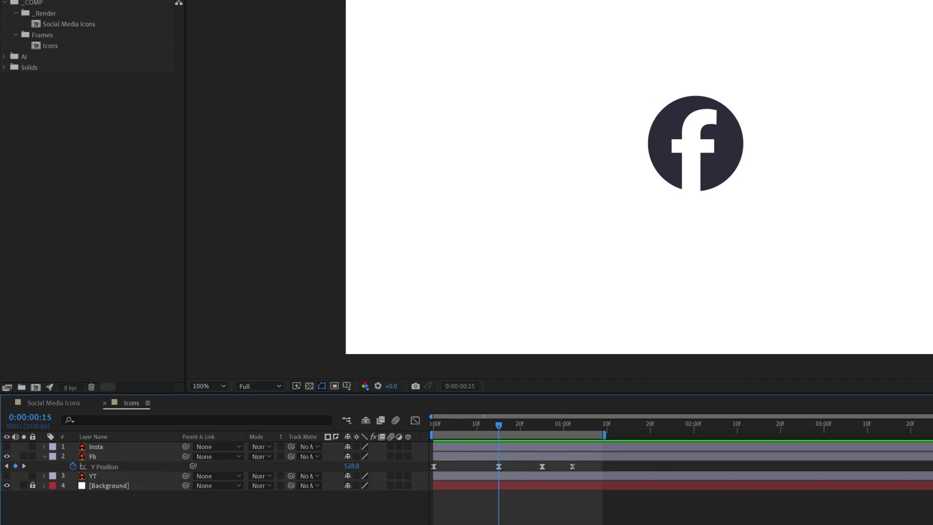
At the 0:00:00:25 keyframe, lower the Fb icon by adding 8 to its Y Position, making it 566.8
key("k")
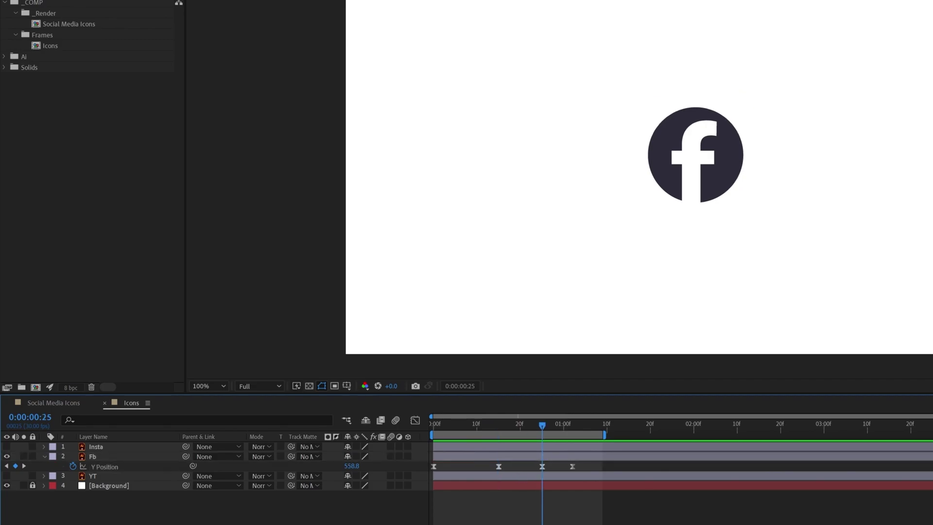
left_click(352, 468)
left_click(352, 468)
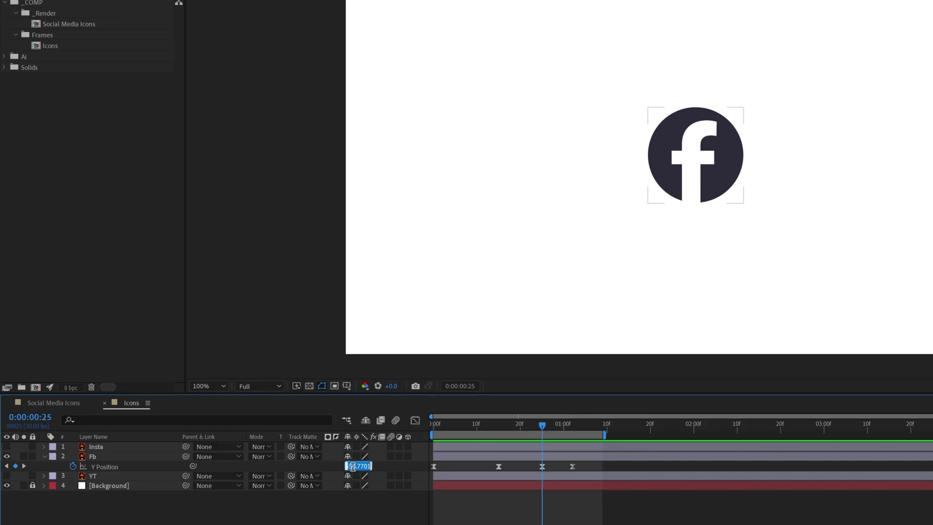
key("Right")
type("+8")
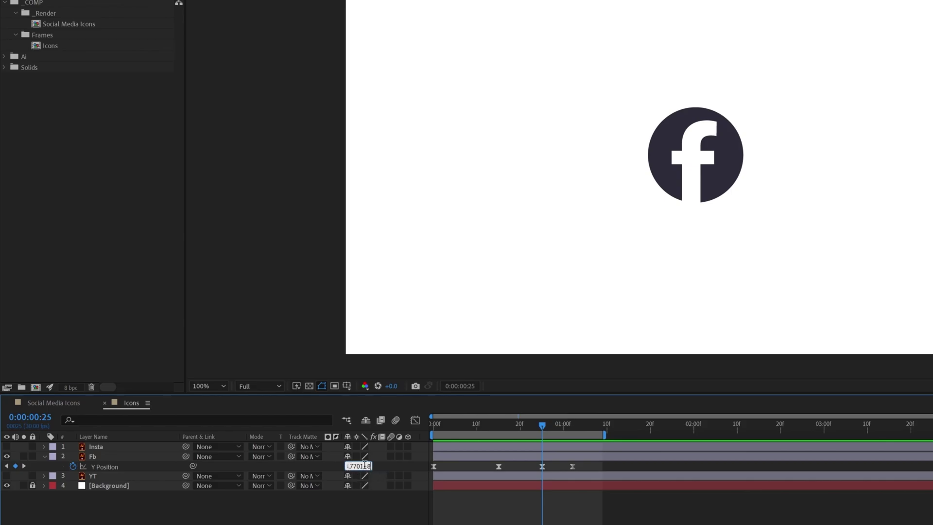
key("Left")
key("Left")
key("Left")
key("Left")
key("Left")
key("Left")
key("Left")
key("Left")
key("Left")
key("Right")
key("Right")
key("Right")
key("Right")
key("Right")
key("Right")
key("Right")
key("Right")
key("Right")
key("Return")
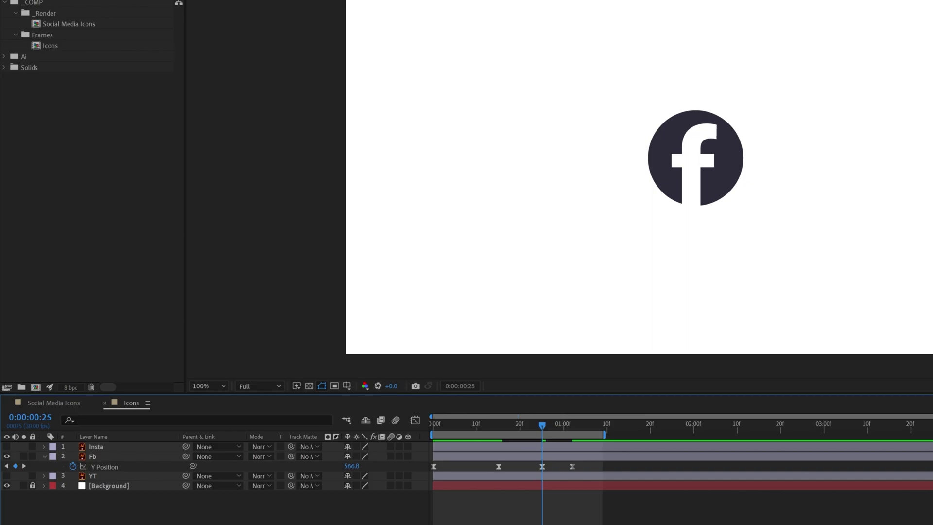
Check the Fb icon at its last Y Position keyframe and play the overshoot animation from the start
key("k")
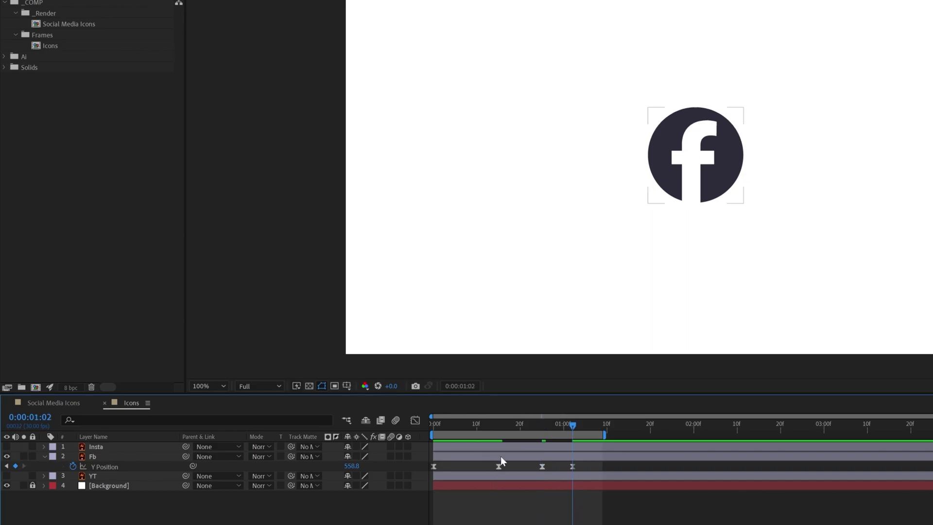
left_click(450, 466)
key("Home")
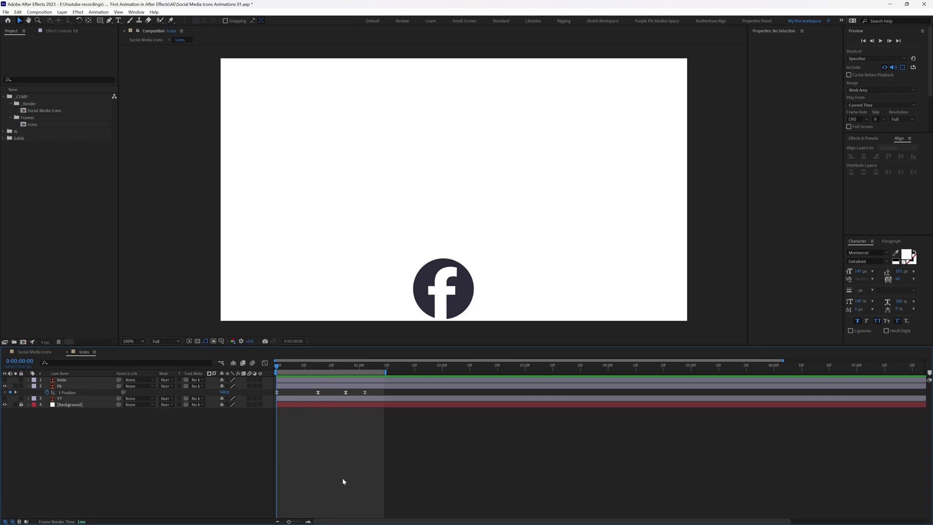
key("space")
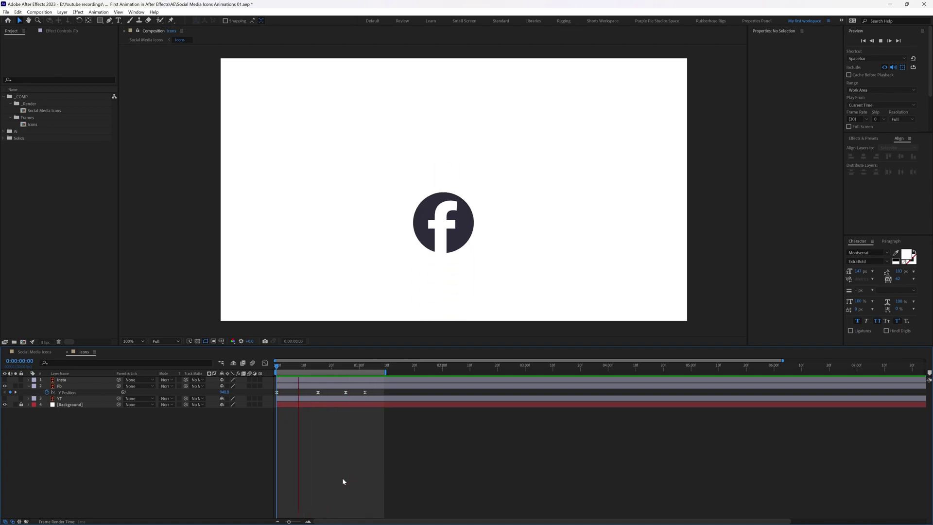
Add Scale keyframes to the Fb layer at 0:00:00:00 and 0:00:00:15, alongside its Y Position keyframes
left_click(112, 424)
left_click(72, 388)
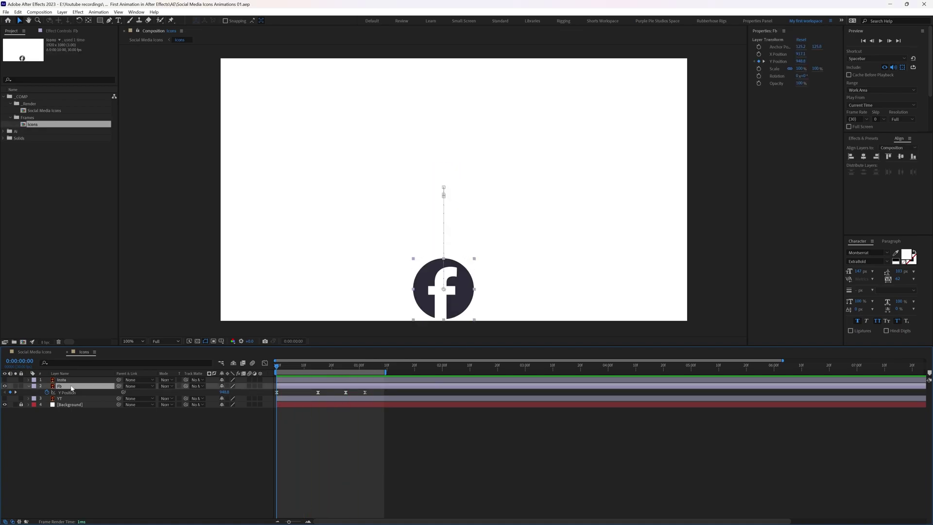
key("s")
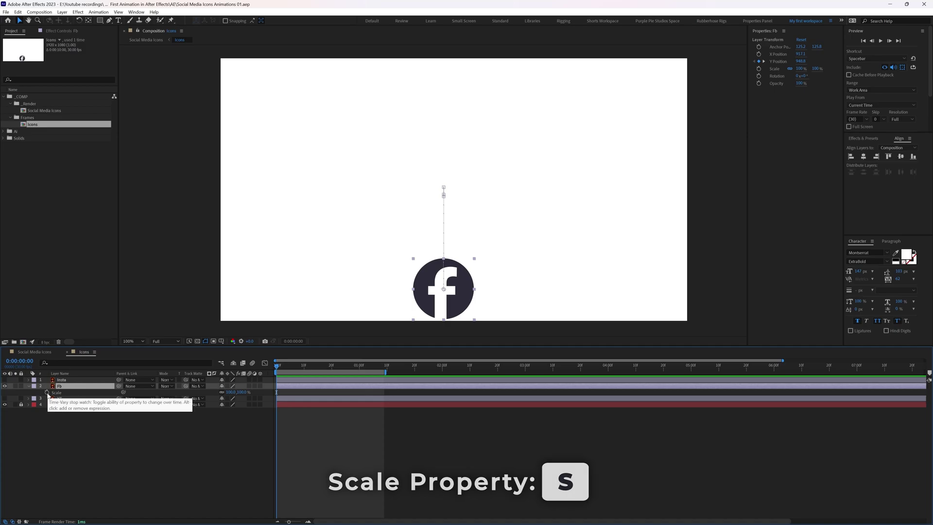
left_click(47, 392)
key("u")
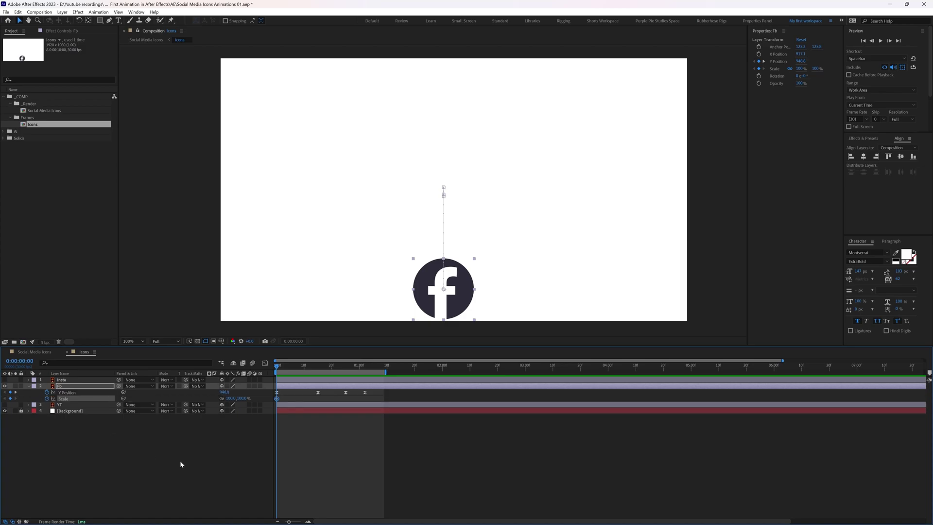
left_click(175, 457)
key("k")
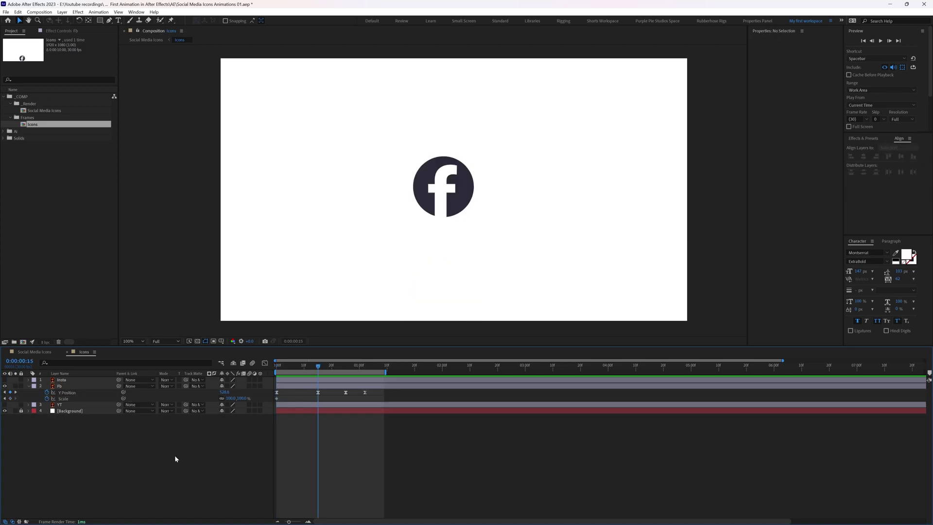
left_click(10, 398)
Set the Fb layer's Scale to 0% at its first keyframe
key("j")
left_click(230, 398)
type("0")
key("Return")
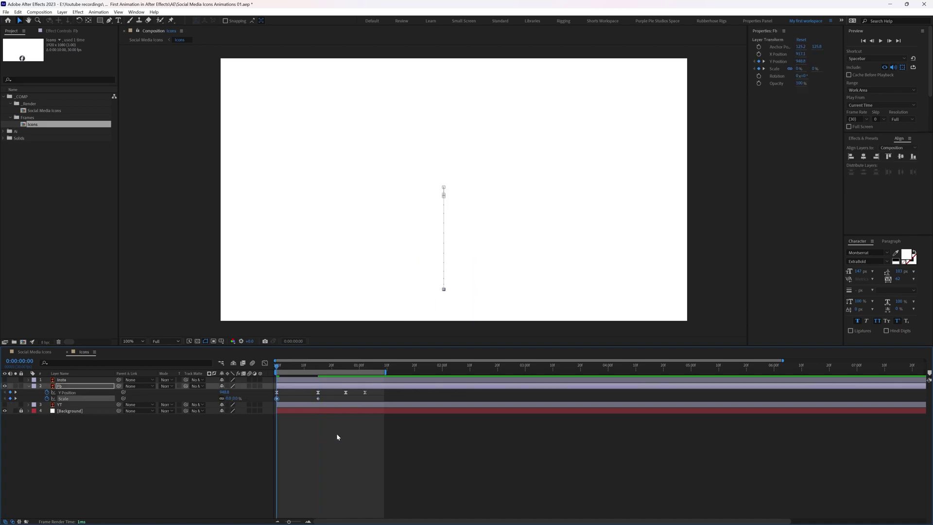
Add two more Scale keyframes to the Fb layer, at 0:00:00:25 and 0:00:01:02
key("space")
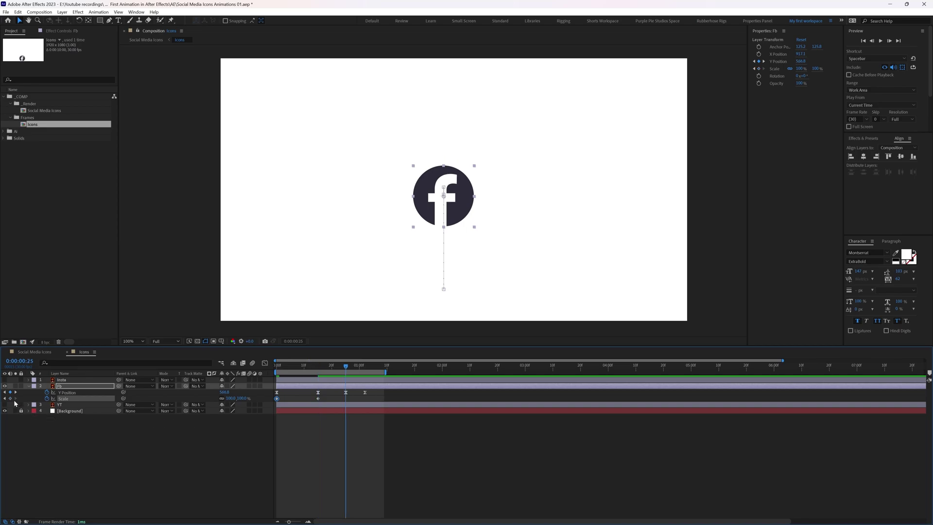
left_click(10, 399)
key("space")
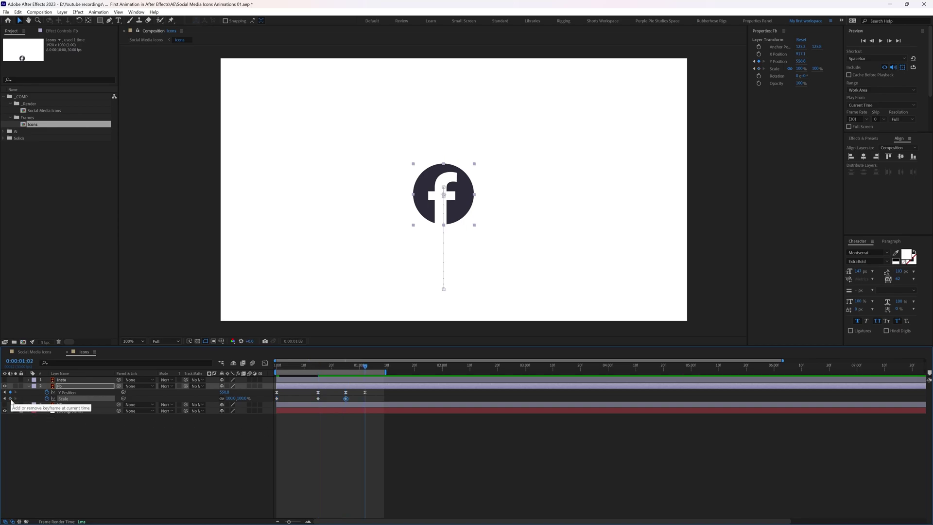
At the 0:00:00:15 keyframe, set the Fb layer's Scale to 106% so the icon overshoots in size
key("j")
key("j")
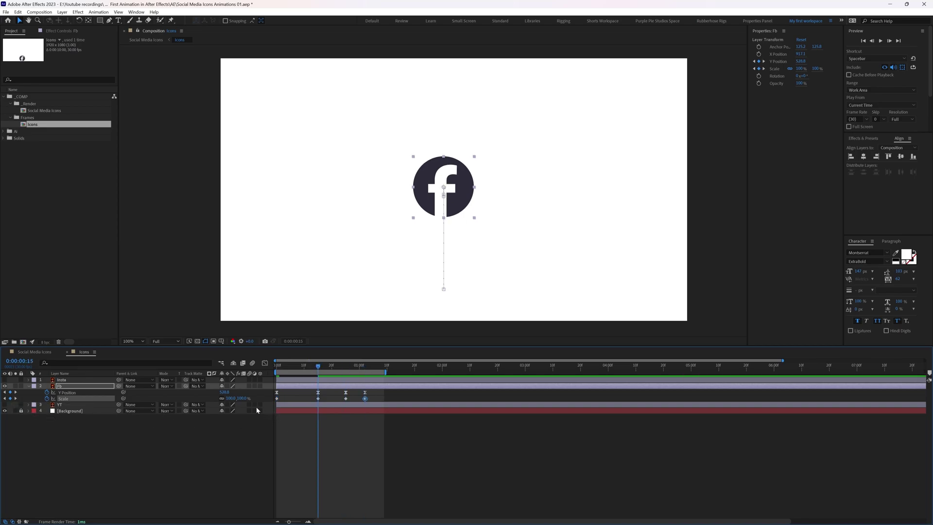
left_click(231, 399)
type("100")
key("Return")
Adjust the Fb layer's Scale at the 0:00:00:25 keyframe for the rebound and go on to the last keyframe
key("k")
left_click(337, 465)
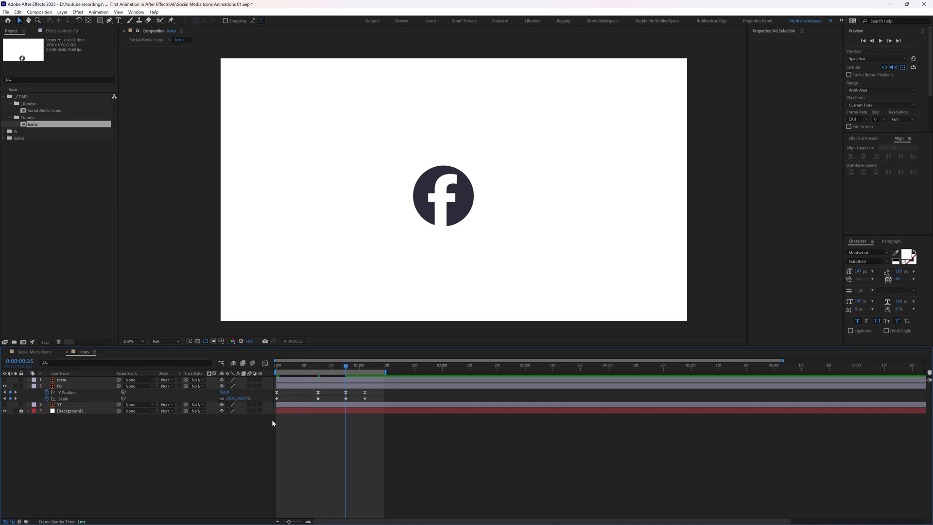
left_click(243, 398)
type("100")
key("Return")
key("k")
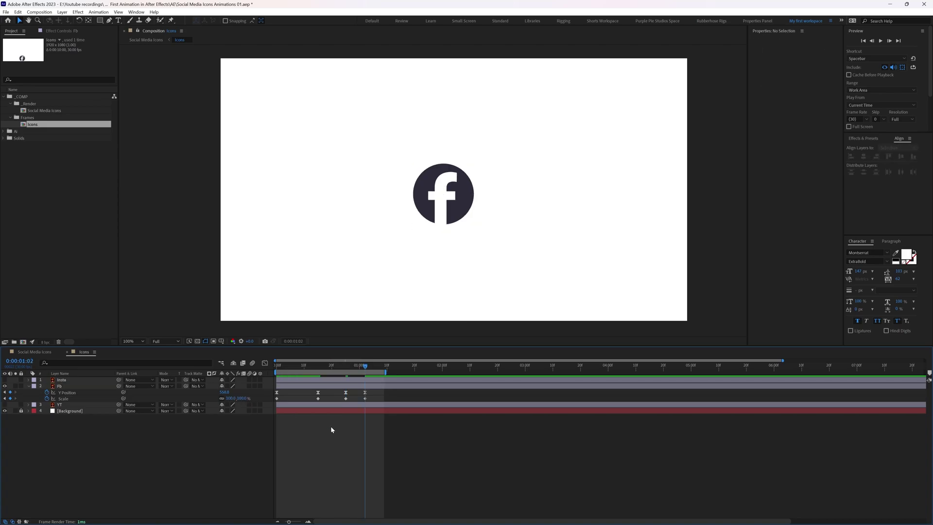
Apply Easy Ease to all of the Fb layer's Scale keyframes and play the animation
left_click_drag(373, 403, 276, 403)
key("F9")
left_click(310, 444)
key("space")
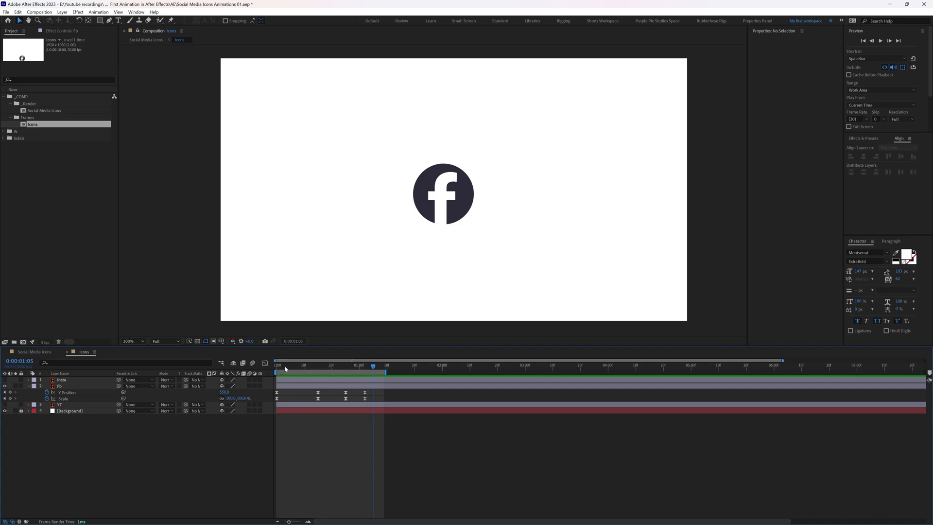
Add Opacity keyframes to the Fb layer at 0:00:00:00 and 0:00:00:15
key("Home")
left_click(83, 387)
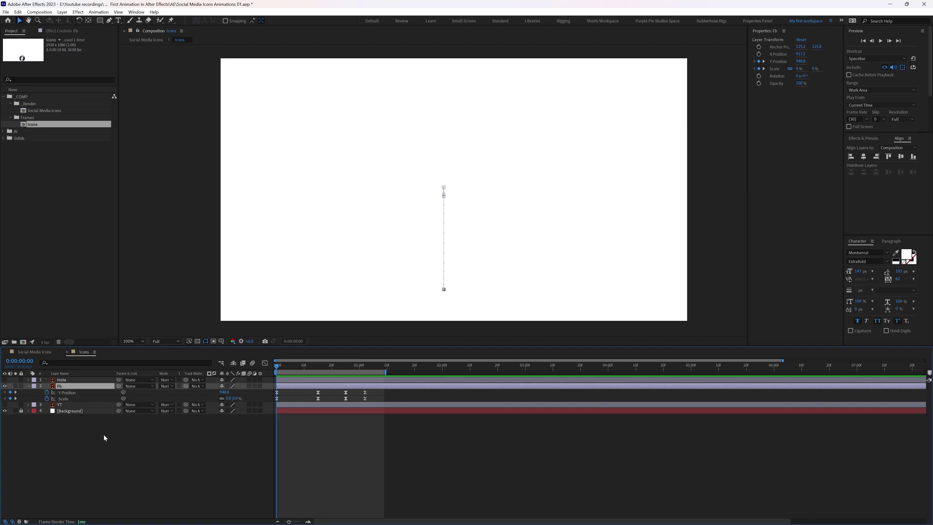
key("t")
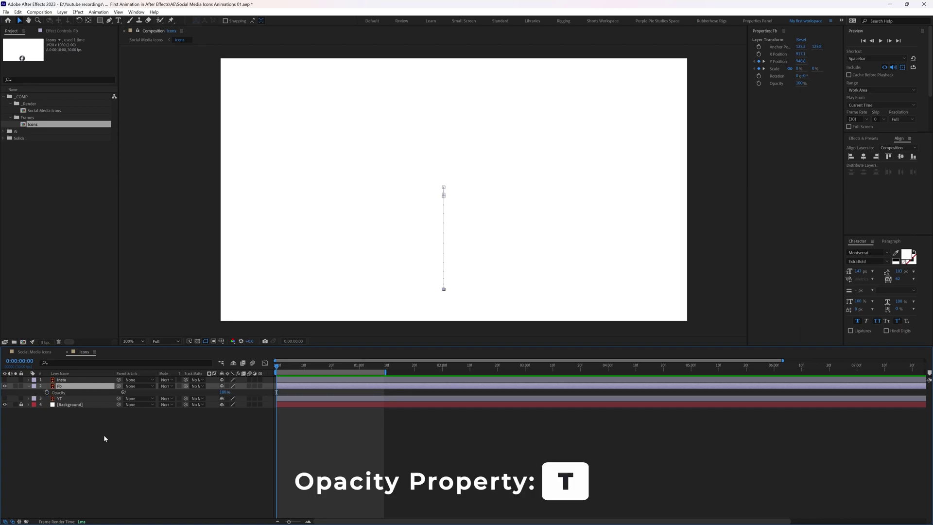
left_click(47, 392)
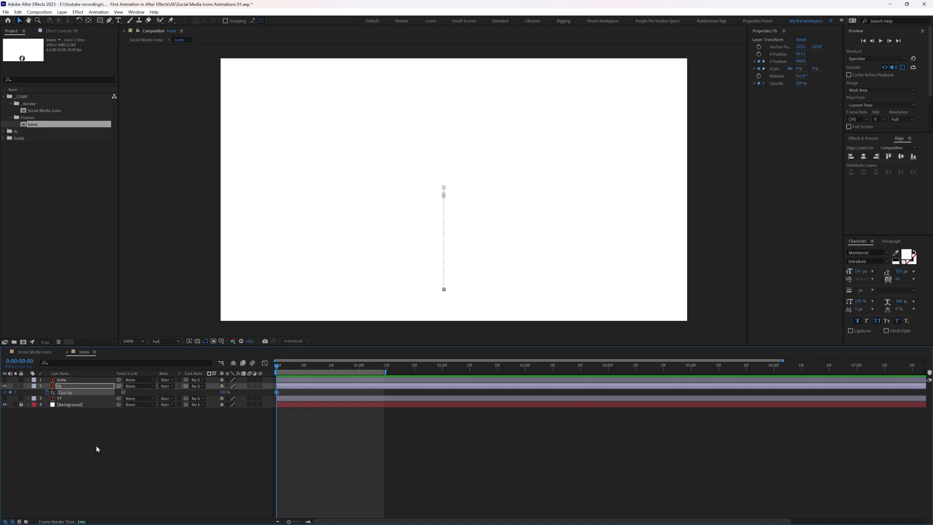
key("u")
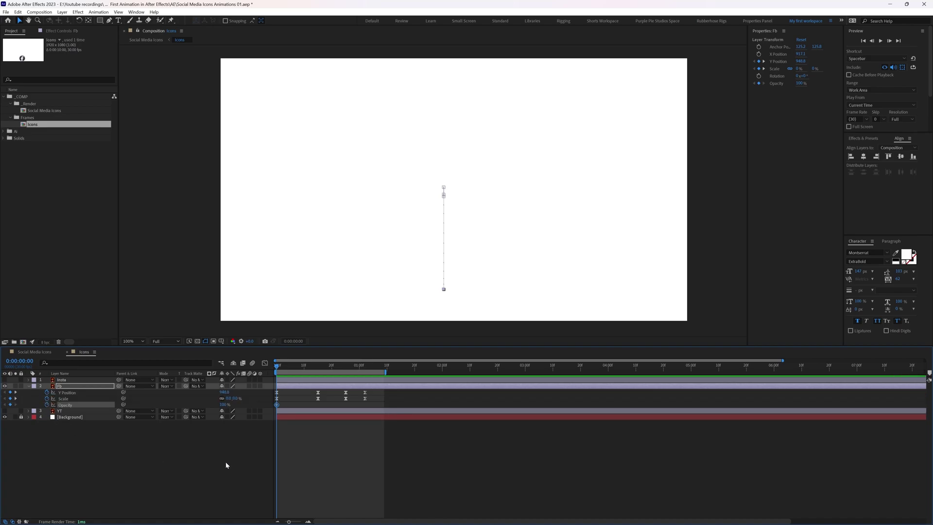
key("space")
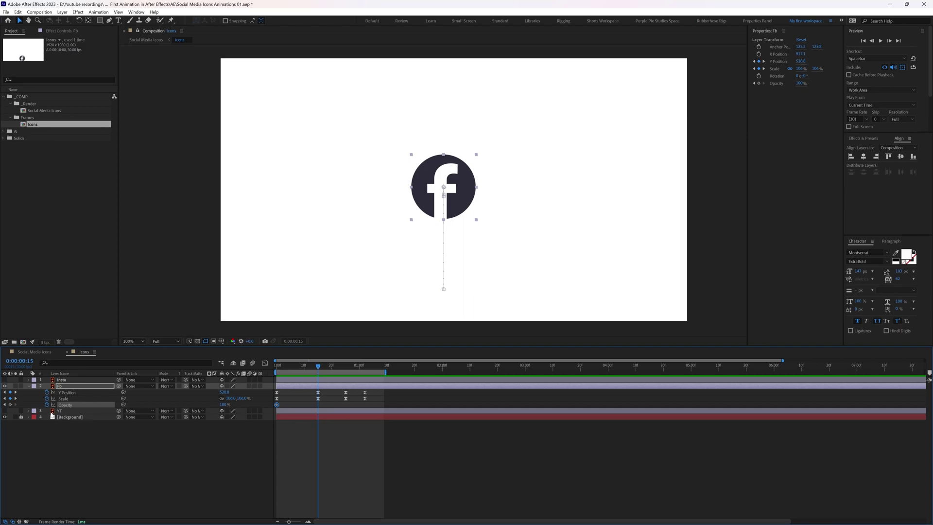
left_click(9, 405)
Set the Fb layer's Opacity to 0% at its first keyframe
key("Home")
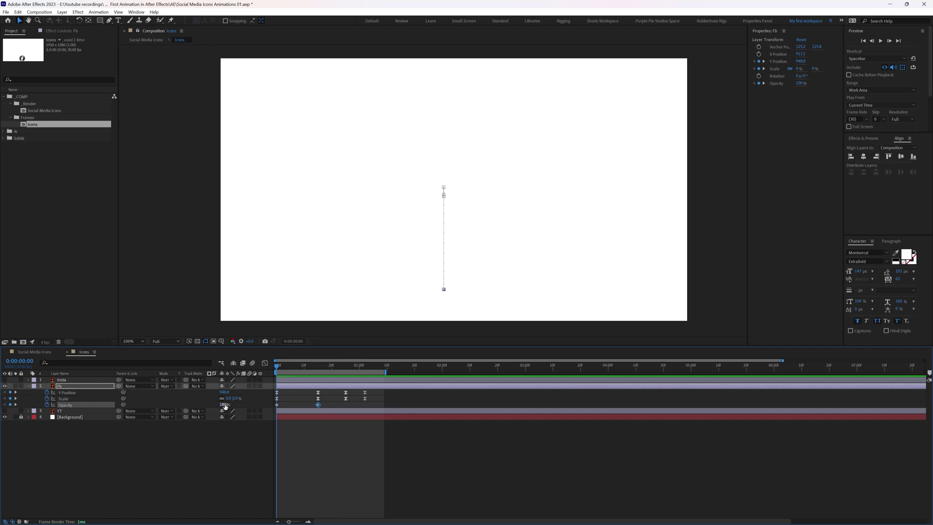
left_click(225, 406)
type("0")
key("Return")
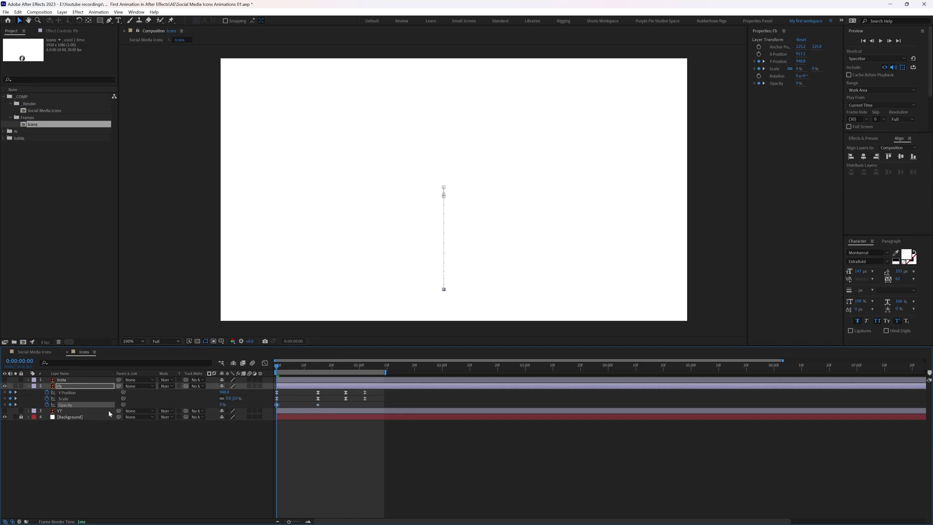
Apply Easy Ease to both Opacity keyframes of the Fb layer and preview the icon's animation
left_click_drag(325, 414, 267, 407)
key("F9")
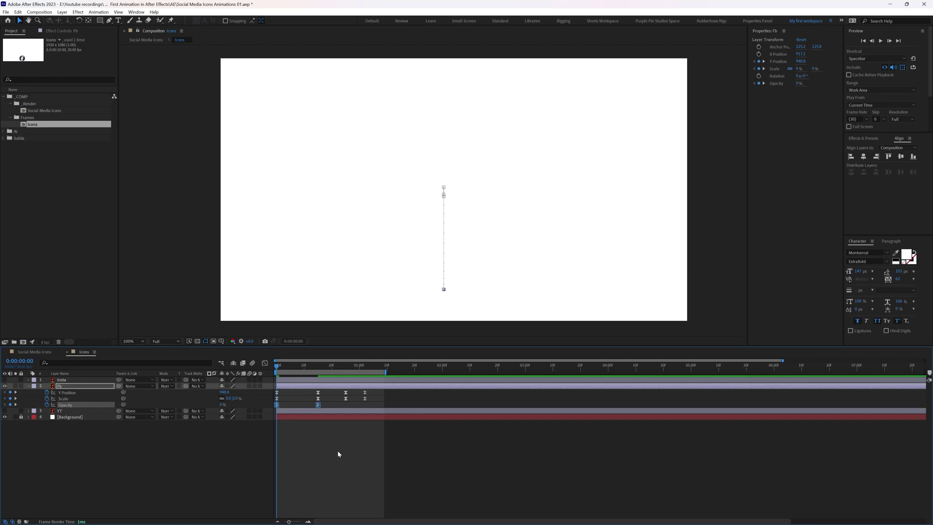
left_click(336, 451)
key("space")
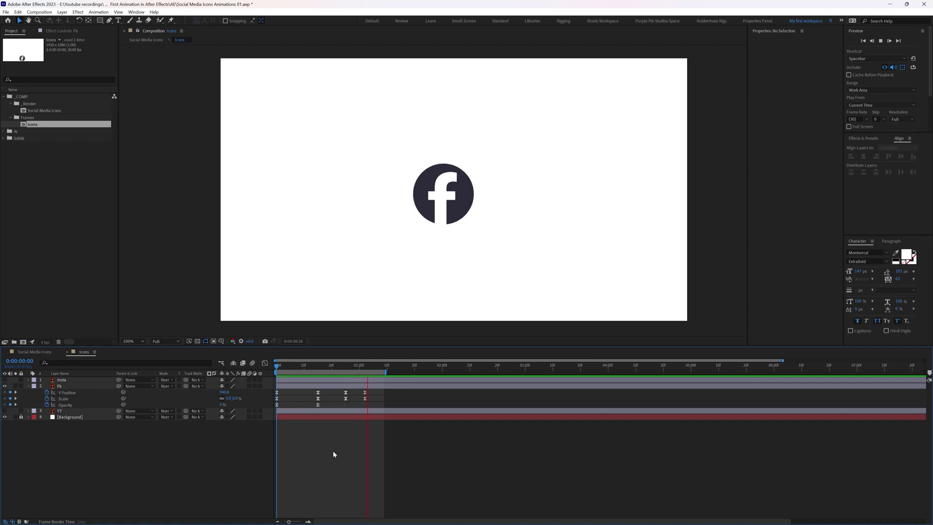
key("space")
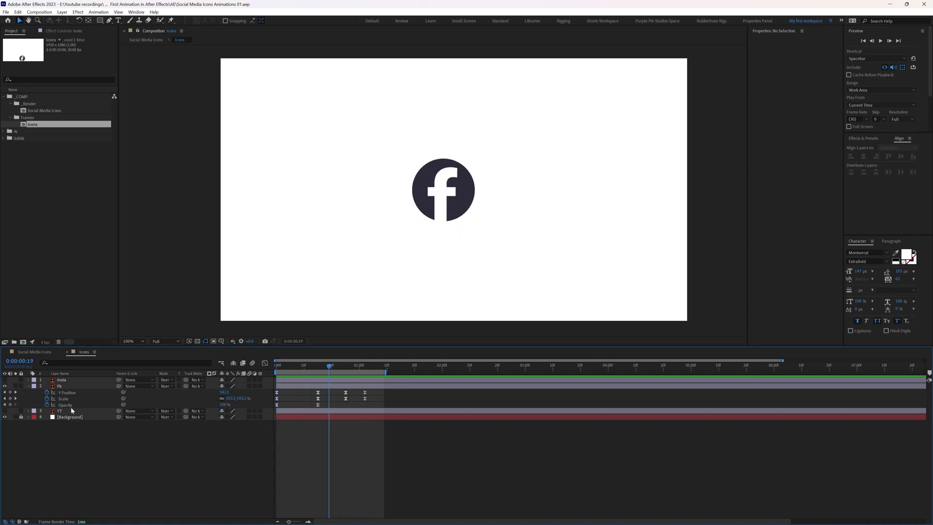
Make the Insta and YT layers visible again in the Icons composition
left_click(61, 380)
left_click(63, 411)
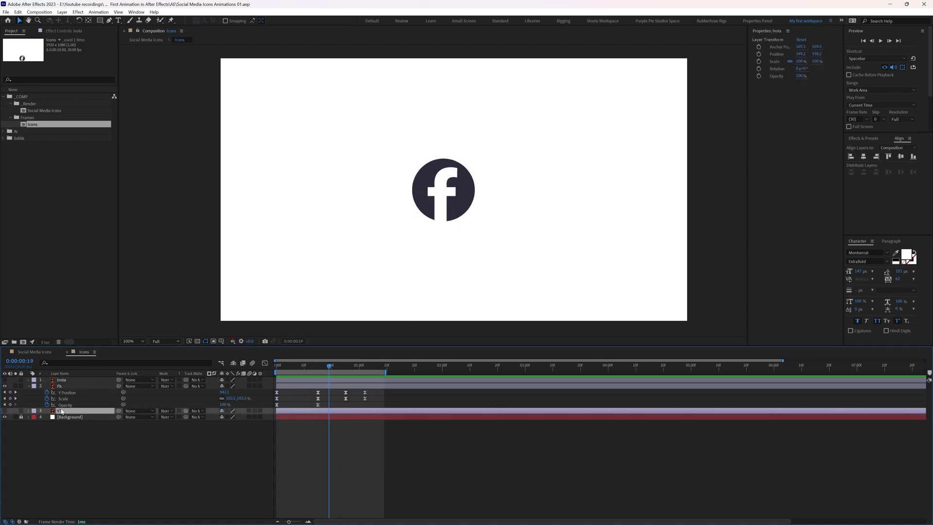
left_click(5, 410)
left_click(4, 380)
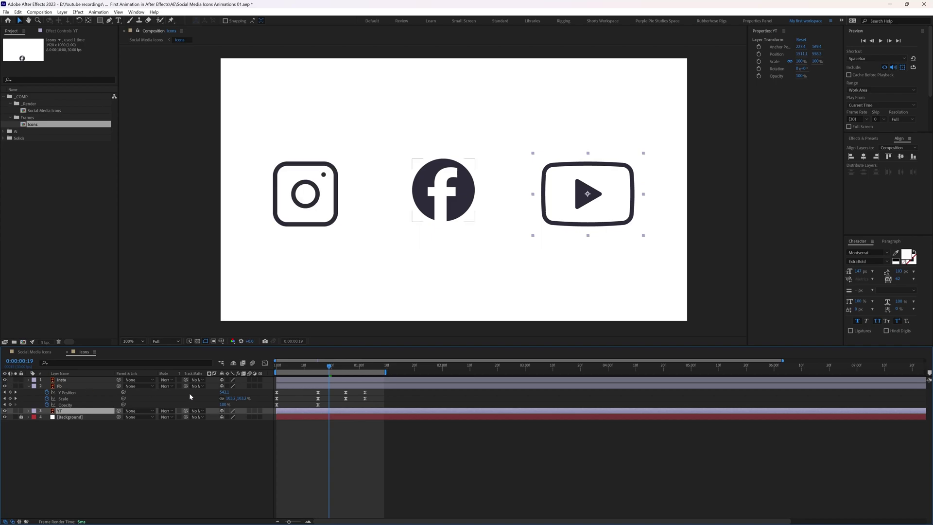
left_click(320, 448)
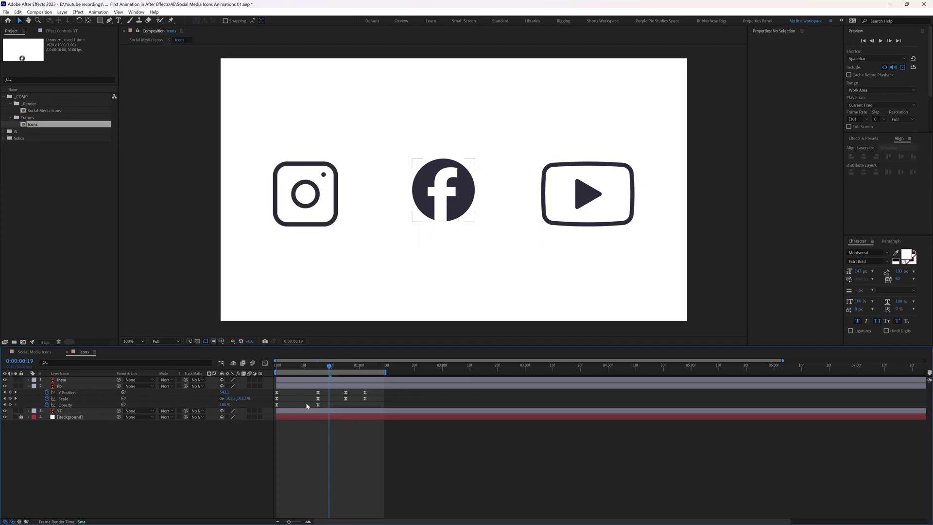
left_click_drag(372, 390, 271, 410)
left_click(301, 443)
left_click(71, 394)
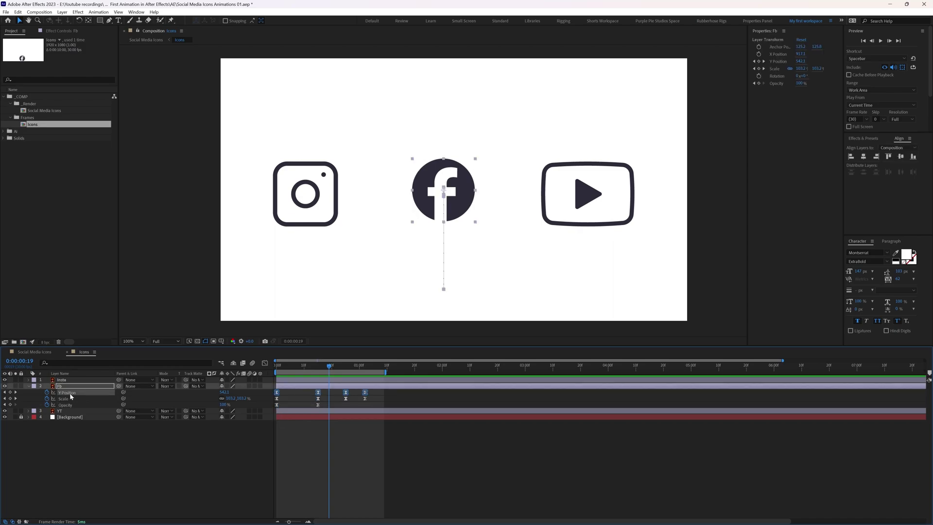
Reveal the Position property of both the Insta and YT layers in the timeline
left_click(61, 379)
left_click(68, 411, "ctrl")
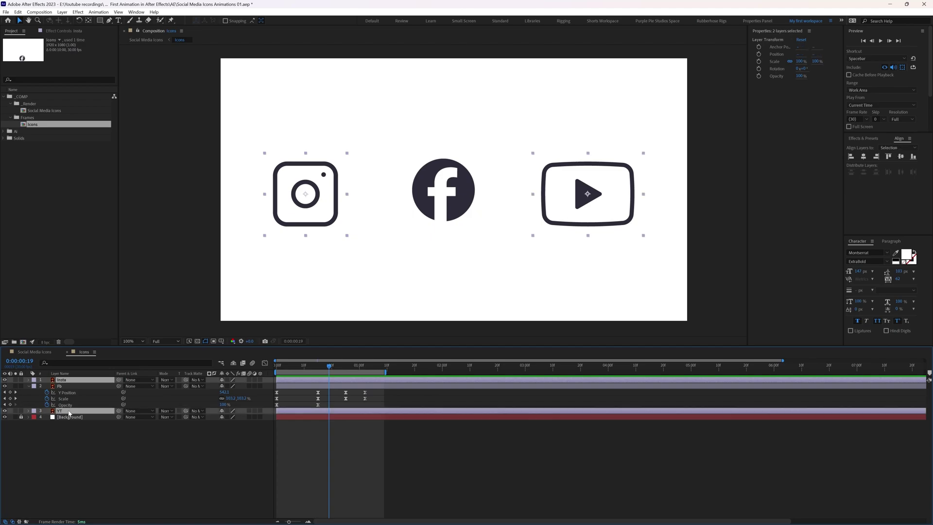
key("p")
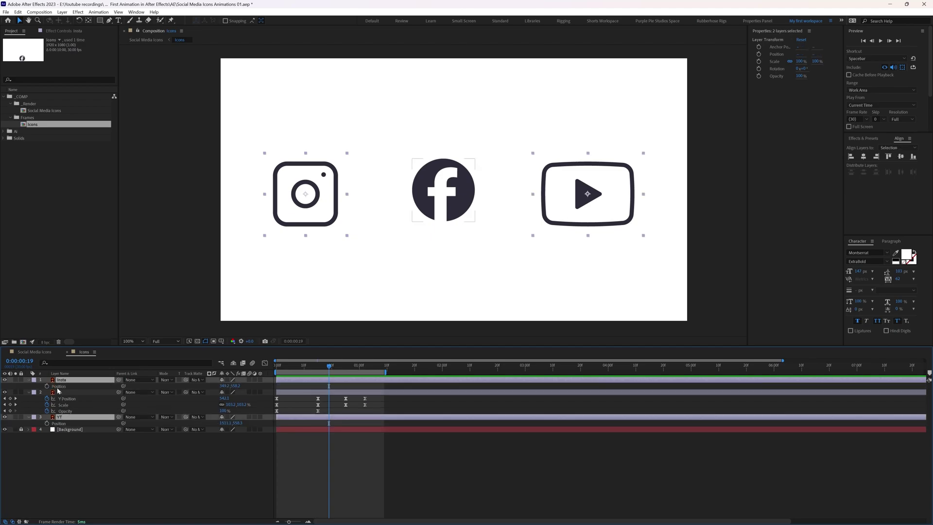
left_click(69, 418, "ctrl")
left_click(83, 443)
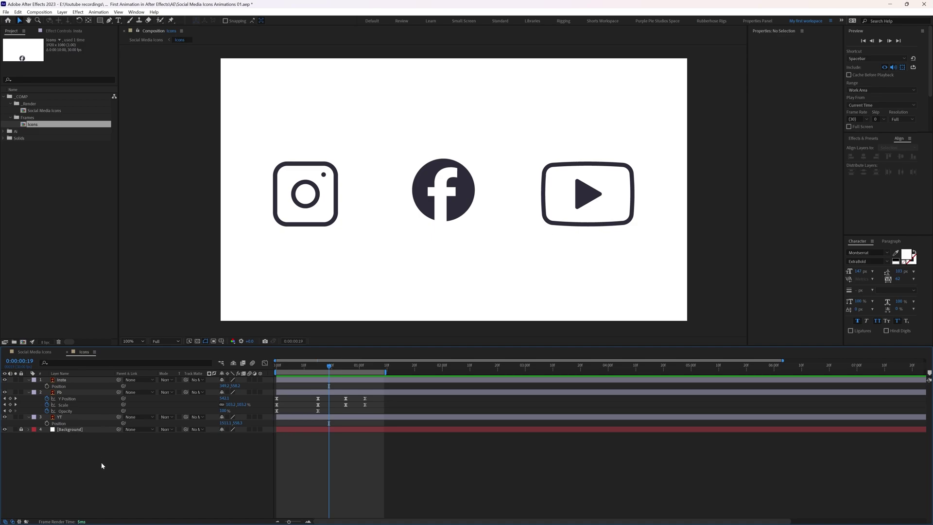
left_click(71, 380)
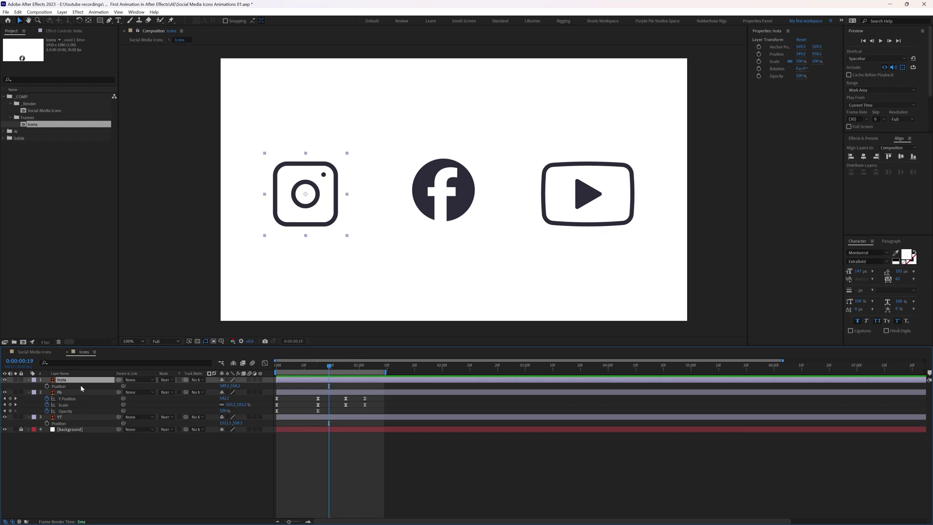
left_click(77, 417, "shift")
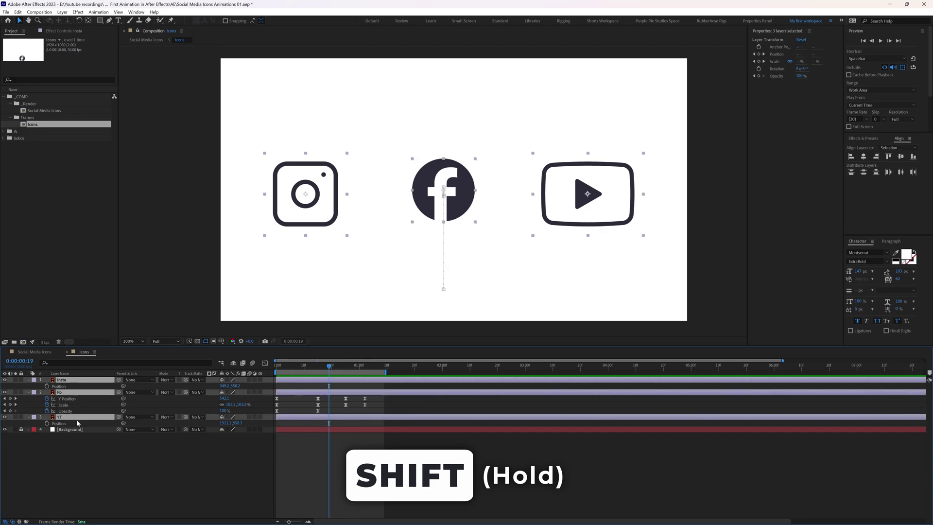
left_click(88, 445)
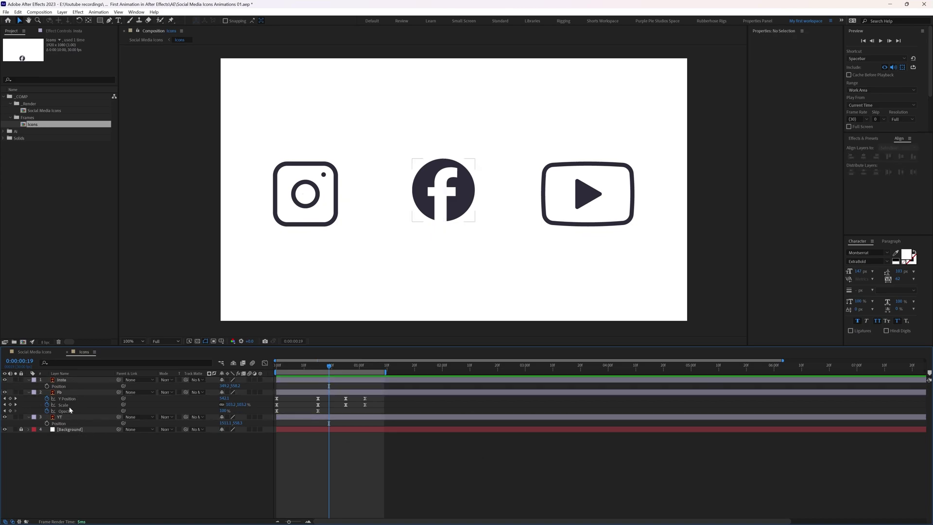
Separate the Position dimensions of both the Insta and YT layers into X and Y
left_click(79, 380)
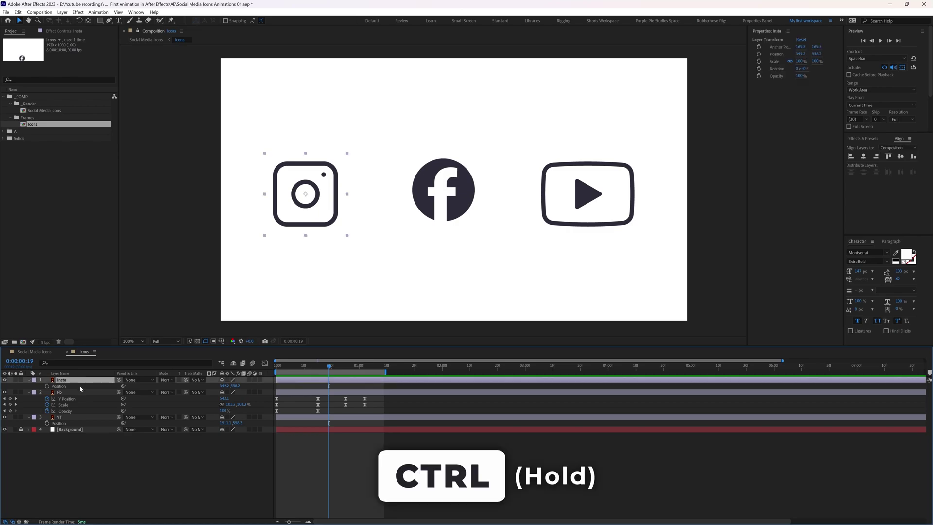
left_click(76, 418, "ctrl")
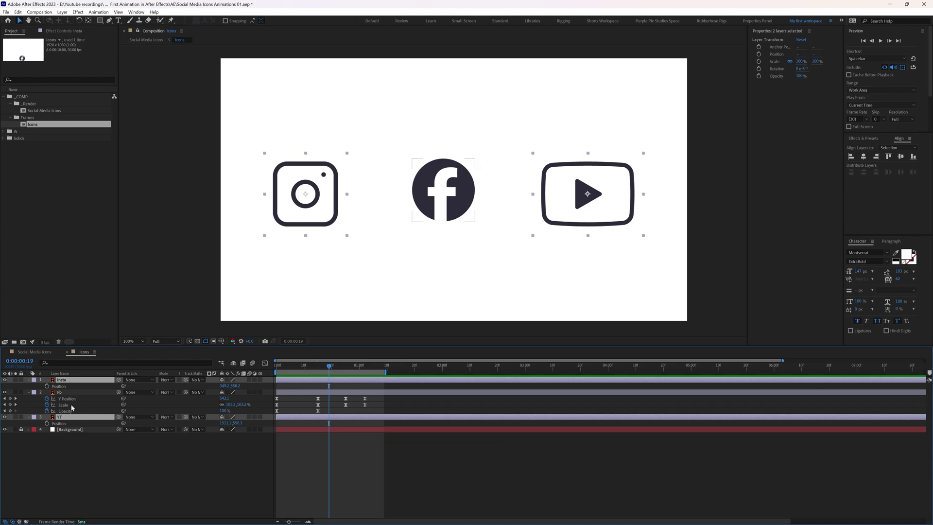
left_click(59, 423)
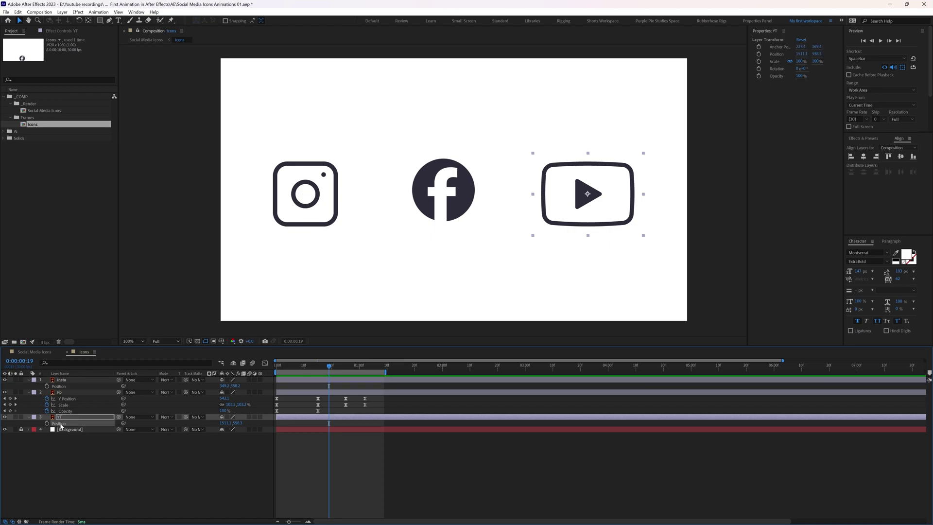
left_click(61, 386, "ctrl")
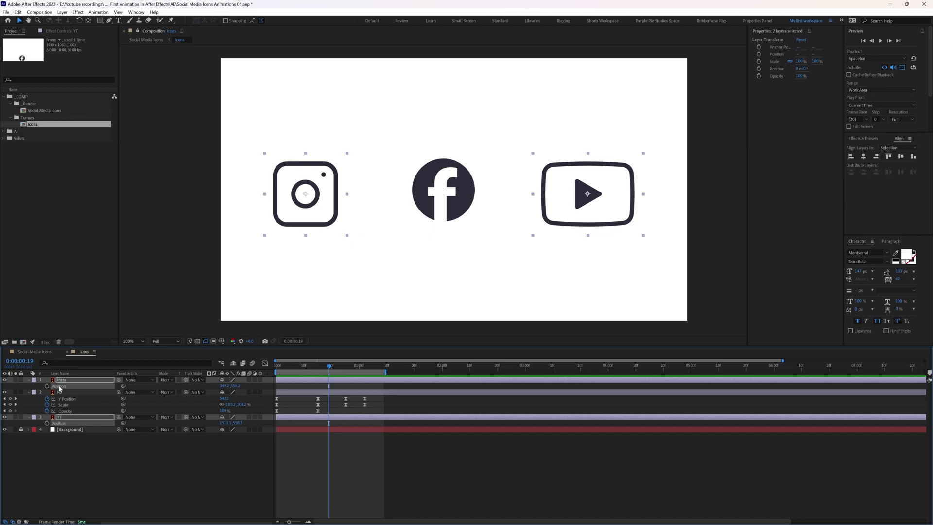
right_click(60, 387)
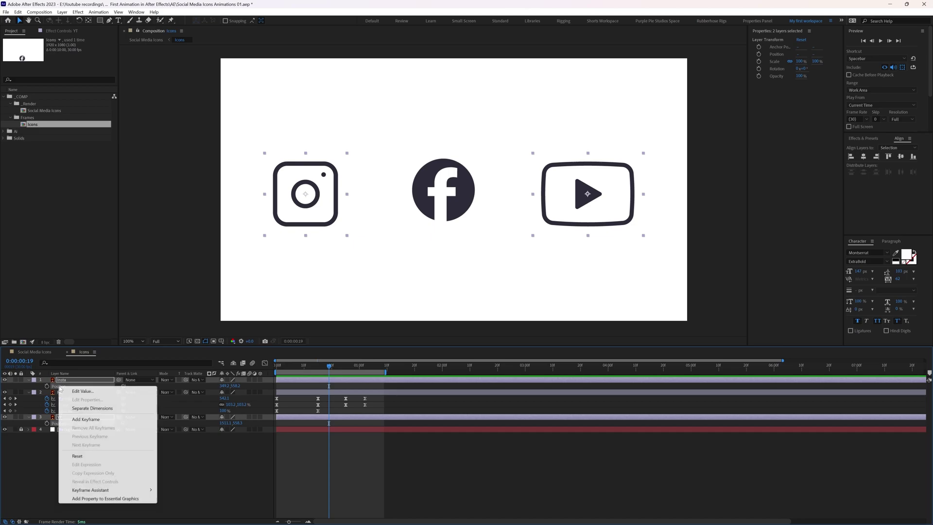
left_click(78, 407)
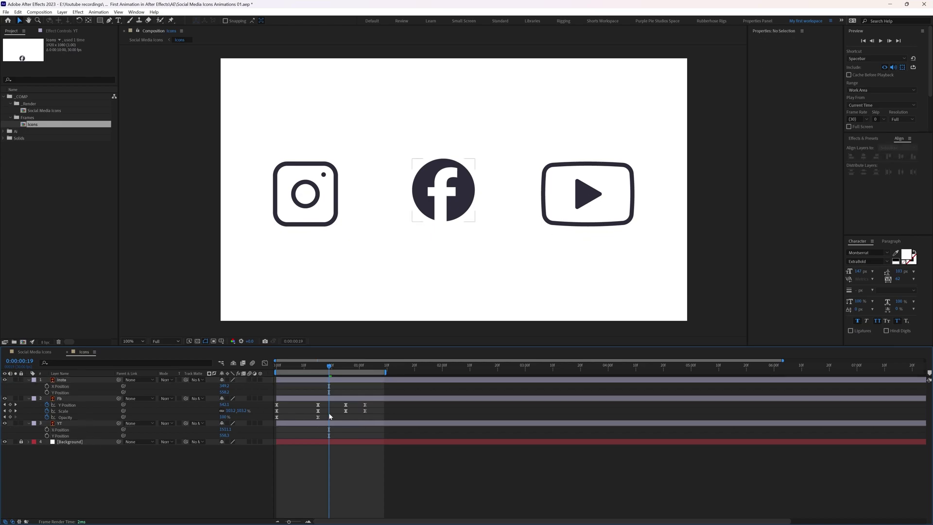
Copy all the Fb layer's Y Position, Scale and Opacity keyframes to the Insta and YT layers and reveal the pasted keyframes
left_click_drag(371, 407, 254, 418)
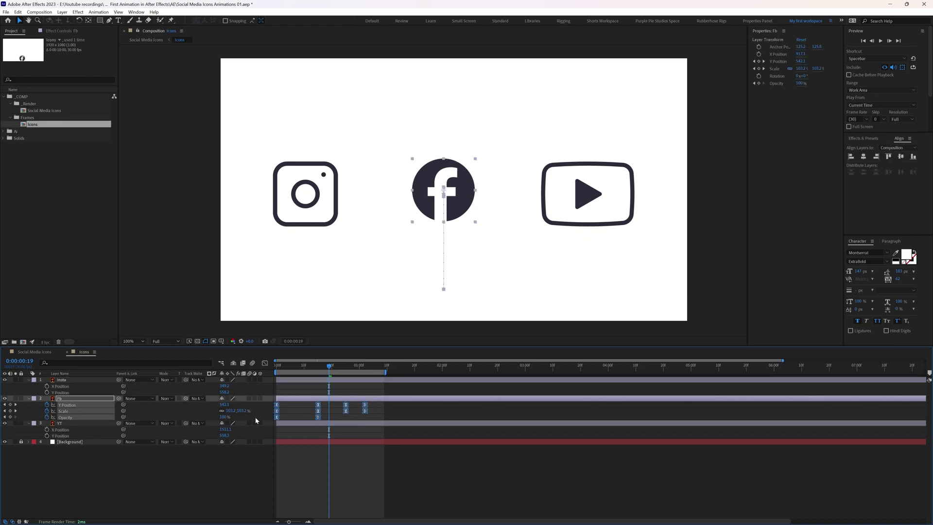
left_click(102, 380)
left_click(88, 424, "ctrl")
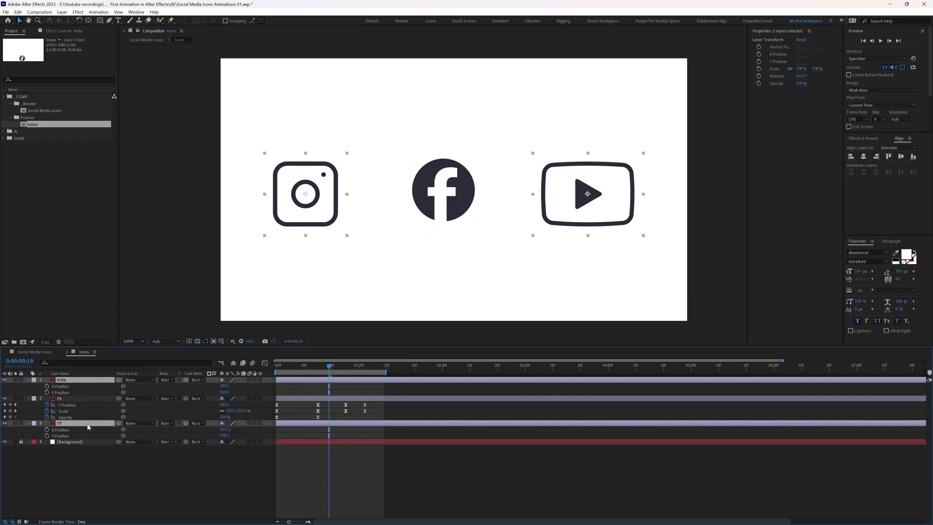
key("ctrl+v")
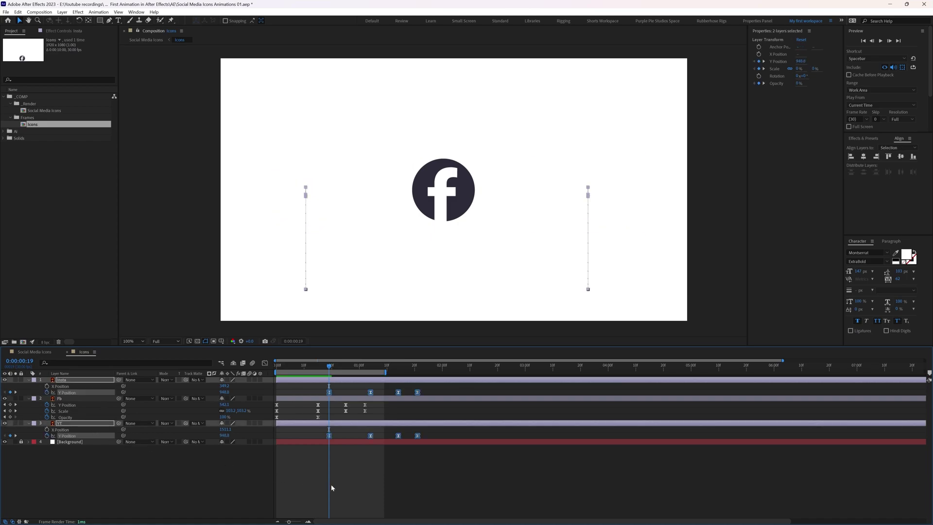
key("u")
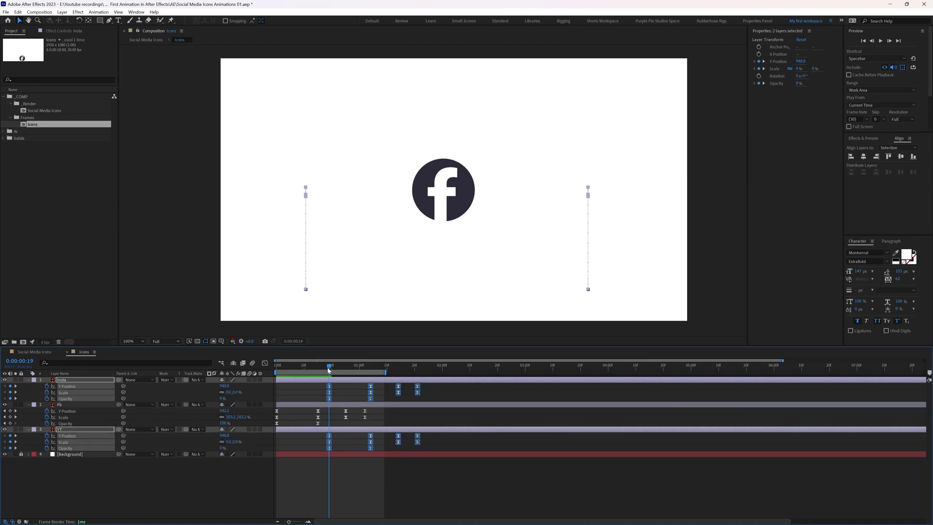
Move all the Insta and YT keyframes back to start at frame 0, aligned with the Fb keyframes
left_click(338, 392)
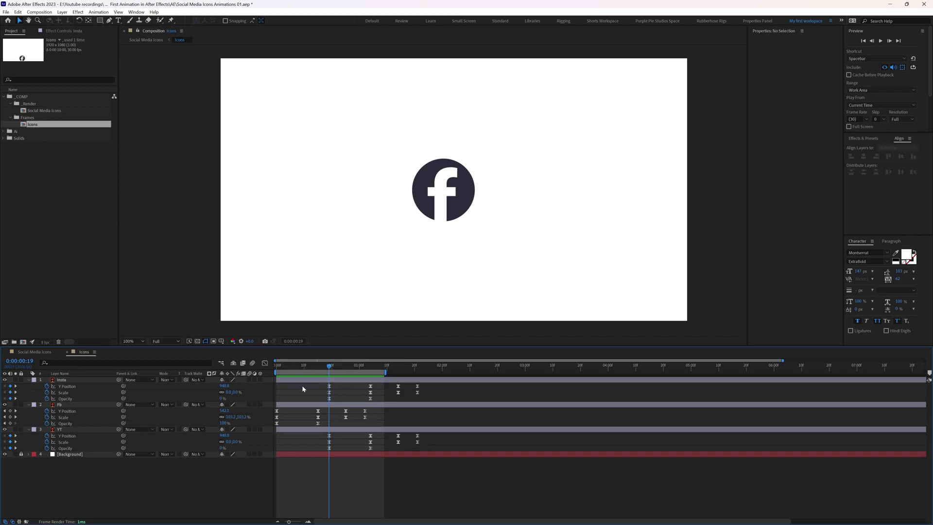
left_click_drag(423, 384, 323, 406)
left_click_drag(424, 437, 318, 456)
key("Home")
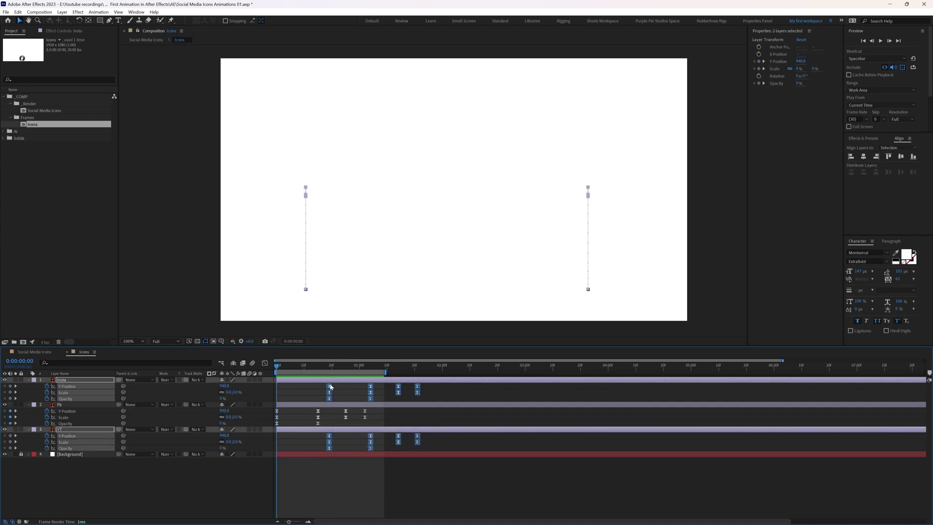
left_click_drag(328, 387, 277, 393)
left_click(314, 486)
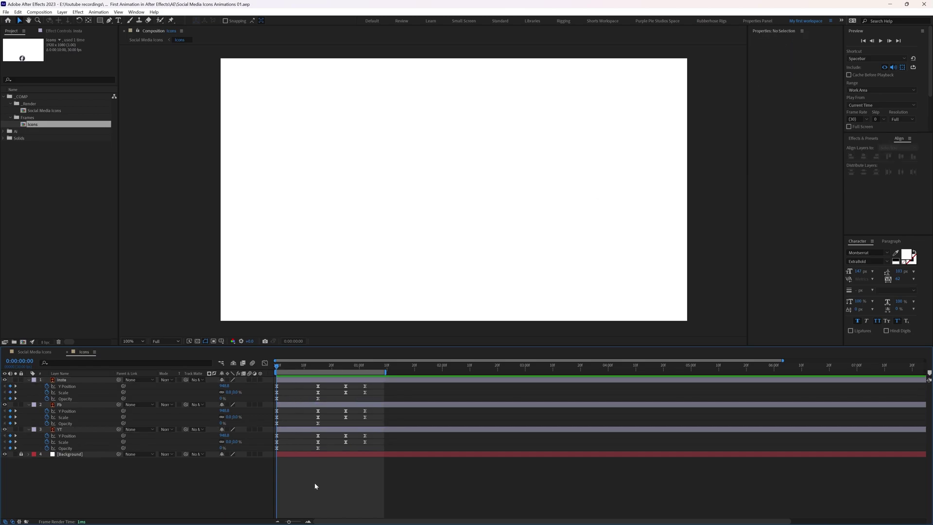
Preview the simultaneous entrance animation of all three icons
key("space")
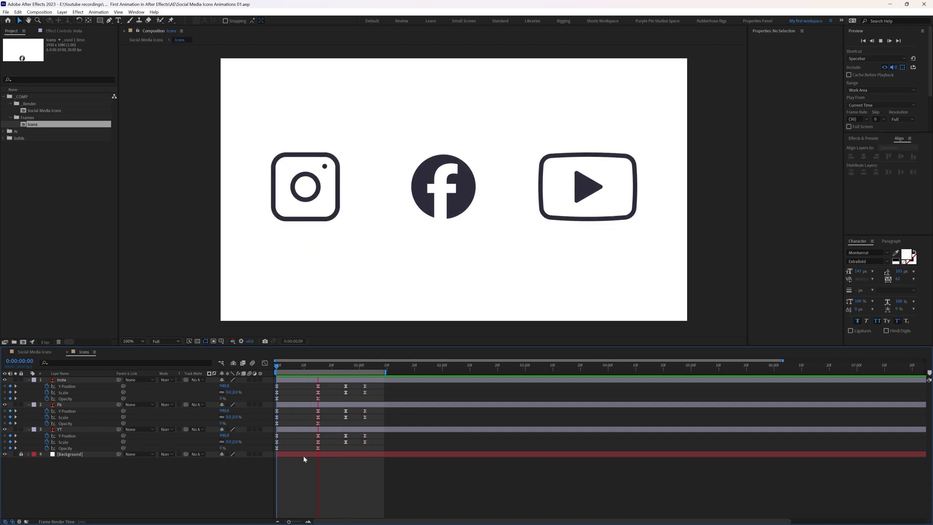
key("space")
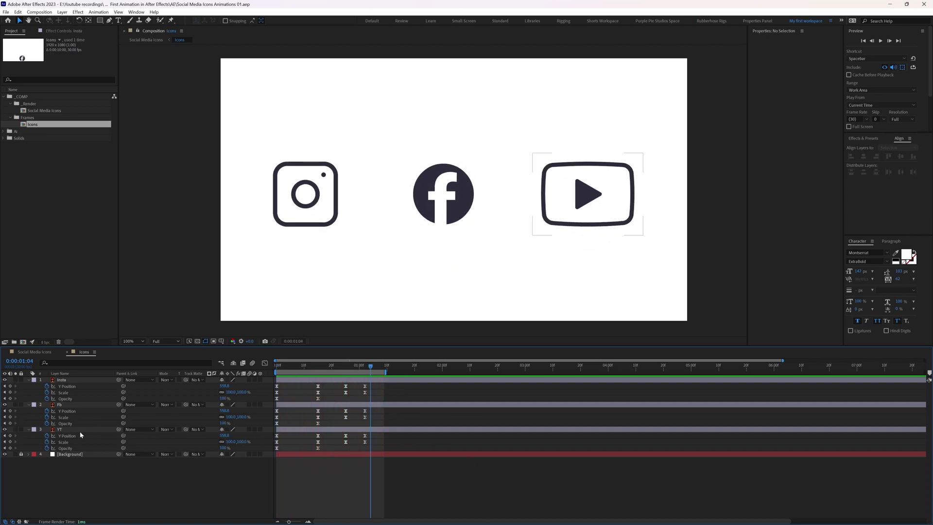
left_click(72, 412)
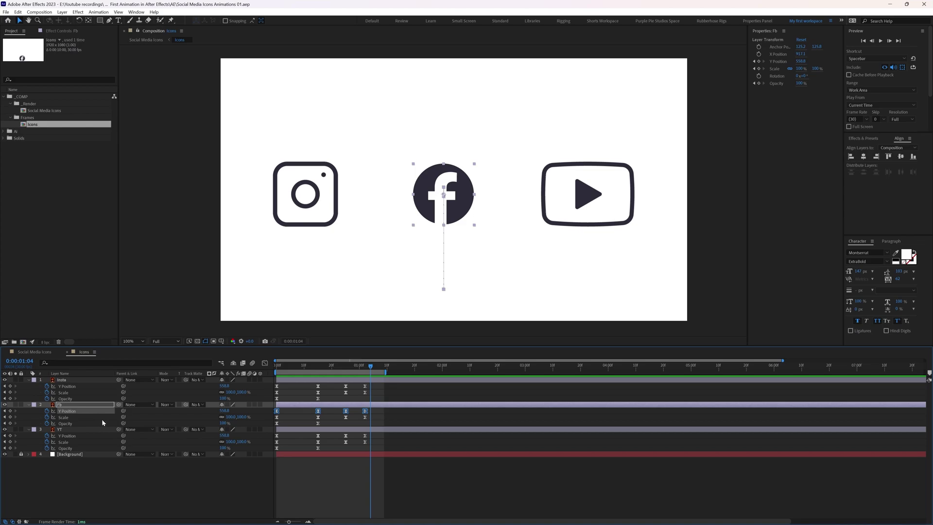
left_click(311, 482)
key("space")
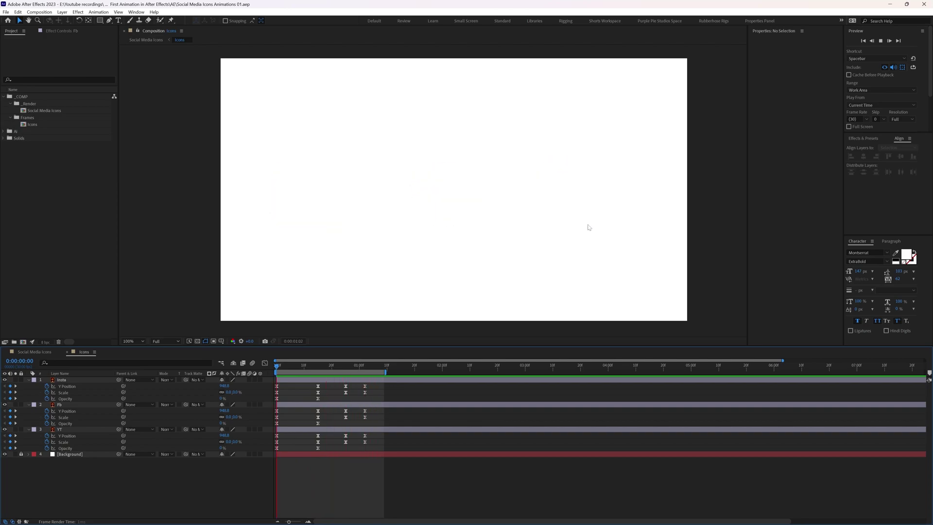
key("space")
Offset the Fb and YT layers together by 3 frames so both start at 0:00:00:03
left_click(77, 405)
left_click(71, 430, "ctrl")
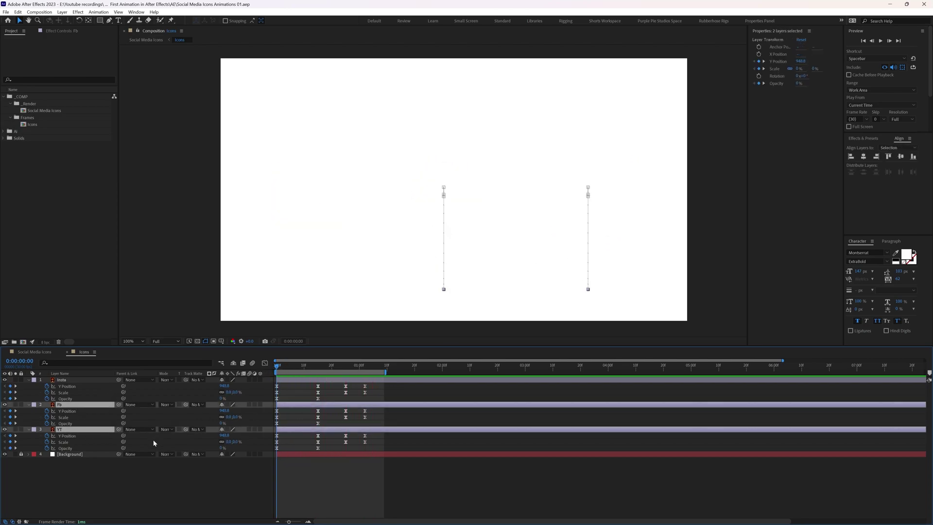
key("equal")
left_click(20, 361)
type("+")
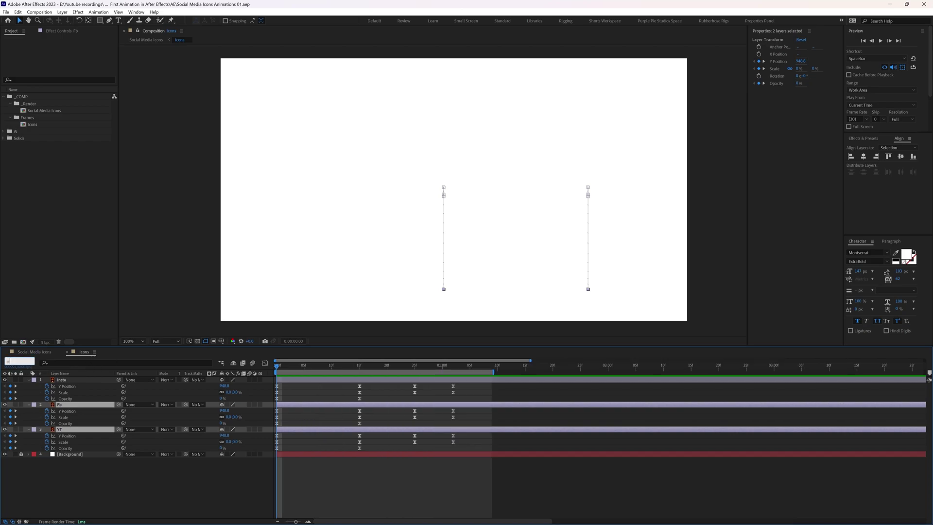
type("3")
key("Return")
left_click_drag(284, 408, 302, 408)
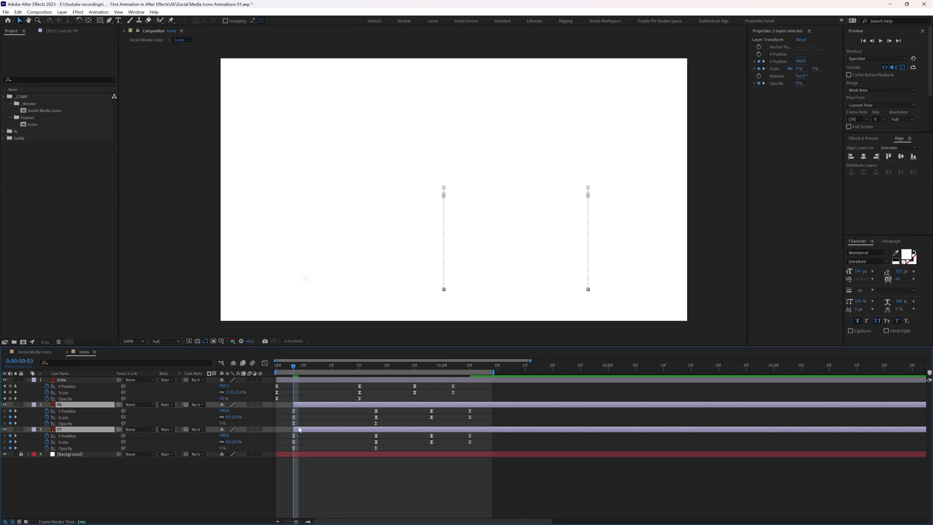
Offset the YT layer by another 3 frames so it starts at 0:00:00:06
left_click(22, 361)
type("+3")
key("Return")
left_click(327, 425)
left_click_drag(308, 430, 319, 431)
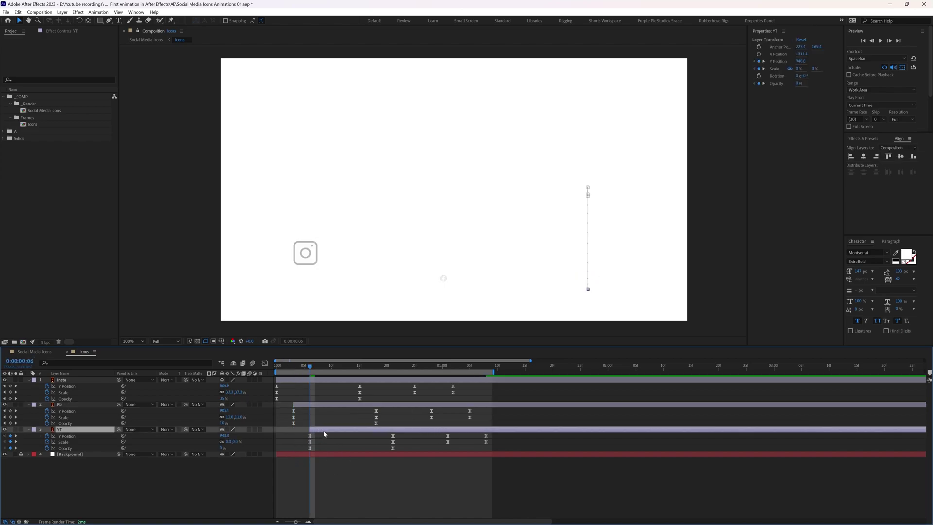
left_click(330, 444)
Shift the Insta, Fb and YT layers together about 2 frames later, keeping their stagger
left_click(298, 392)
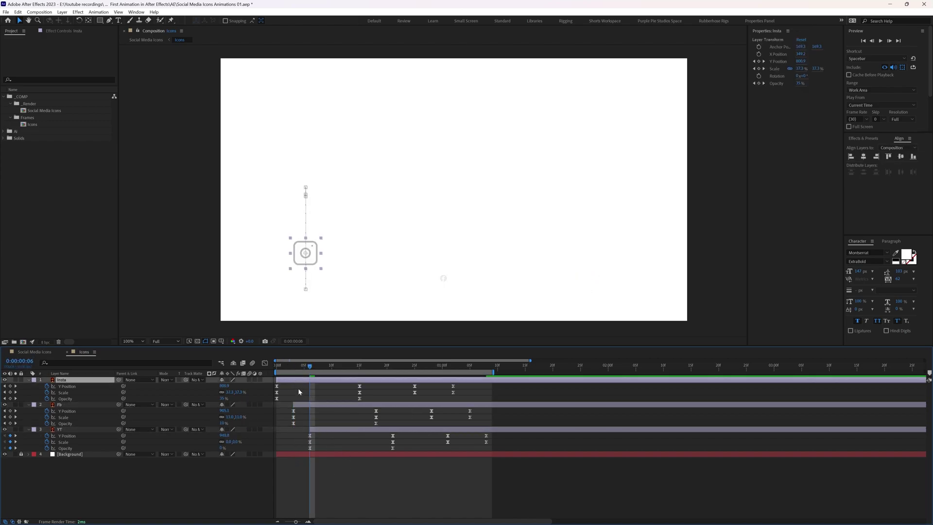
left_click(324, 430, "shift")
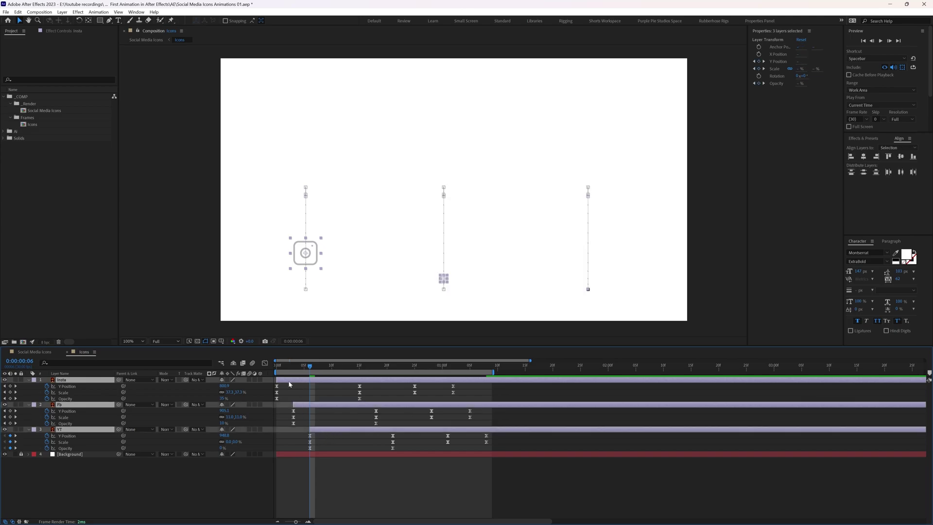
left_click_drag(290, 383, 299, 385)
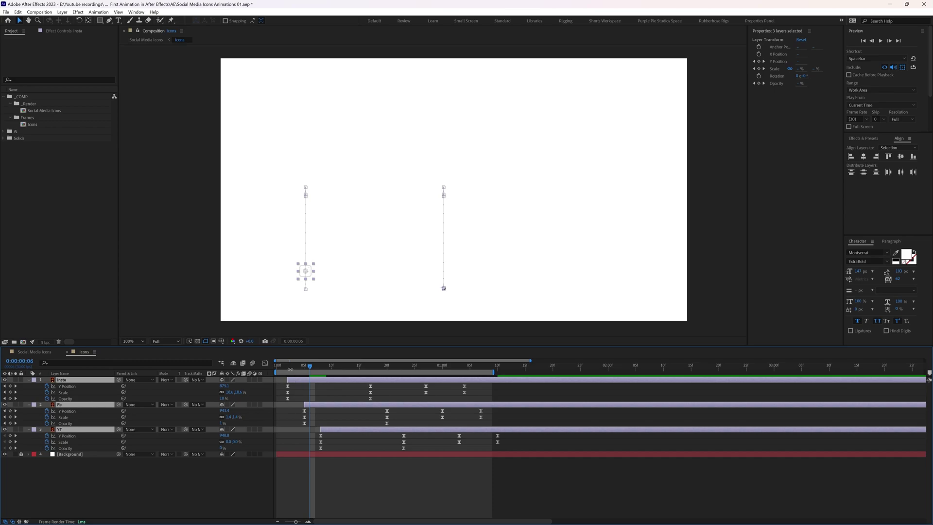
Extend the work area's end well past the YT layer's last keyframes and preview the staggered animation from the start
key("ctrl+shift+a")
key("Home")
left_click_drag(499, 371, 539, 371)
key("space")
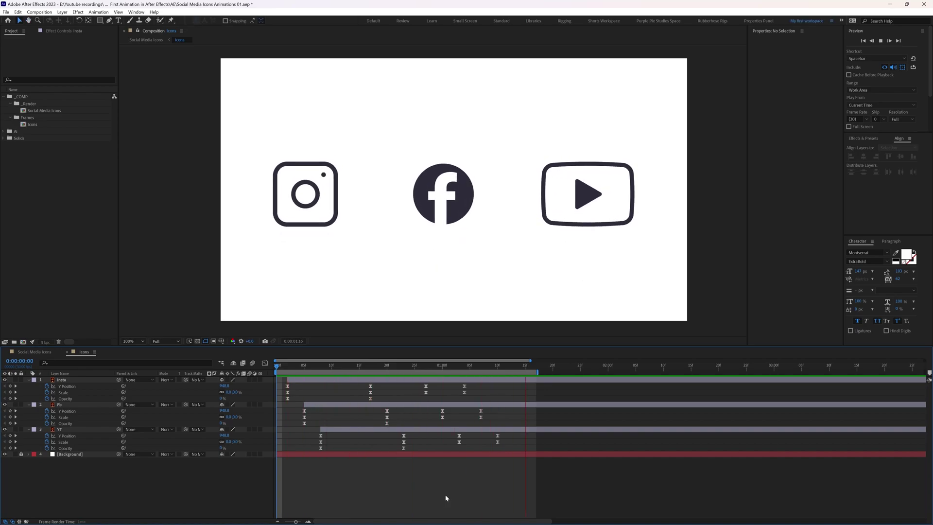